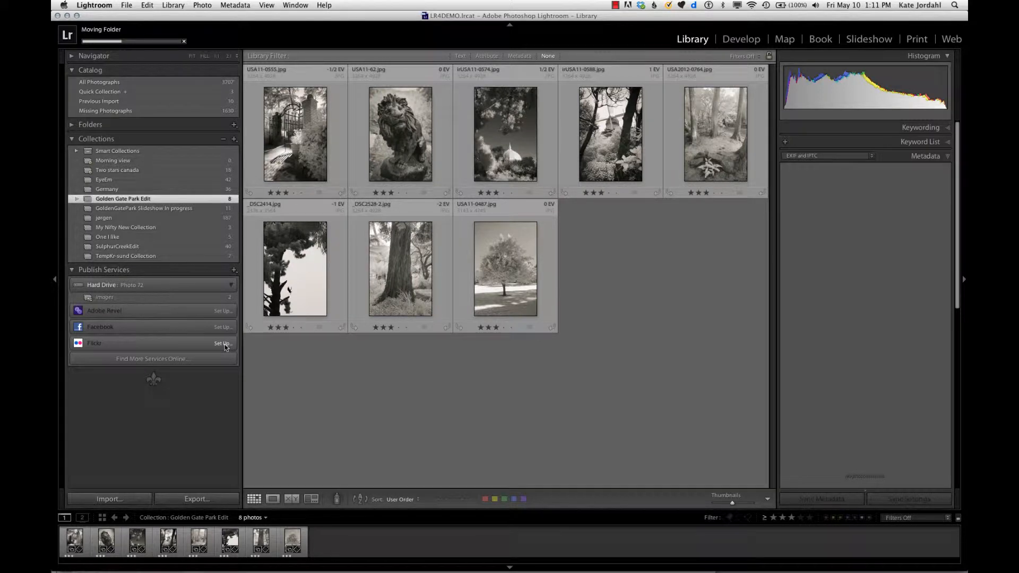
# Open the setup for the Flickr publish service and enter a description naming the owner's photo stream
pyautogui.click(223, 343)
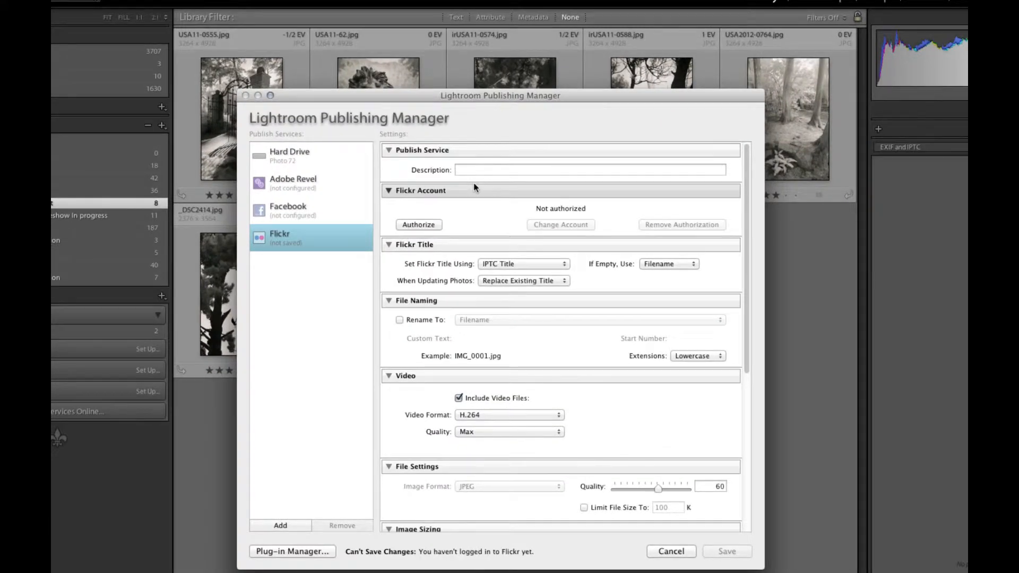
pyautogui.moveTo(475, 95); pyautogui.dragTo(441, 63)
pyautogui.click(440, 139)
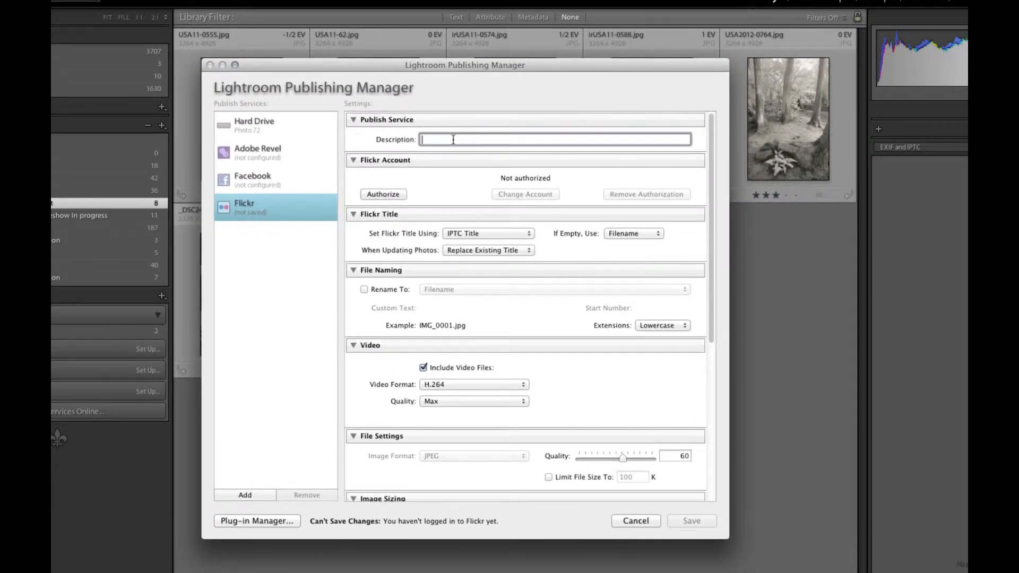
pyautogui.write('Kate Photo Stream')
# Request Flickr authorization for the publish service and bring the Yahoo sign-in page into view
pyautogui.click(384, 196)
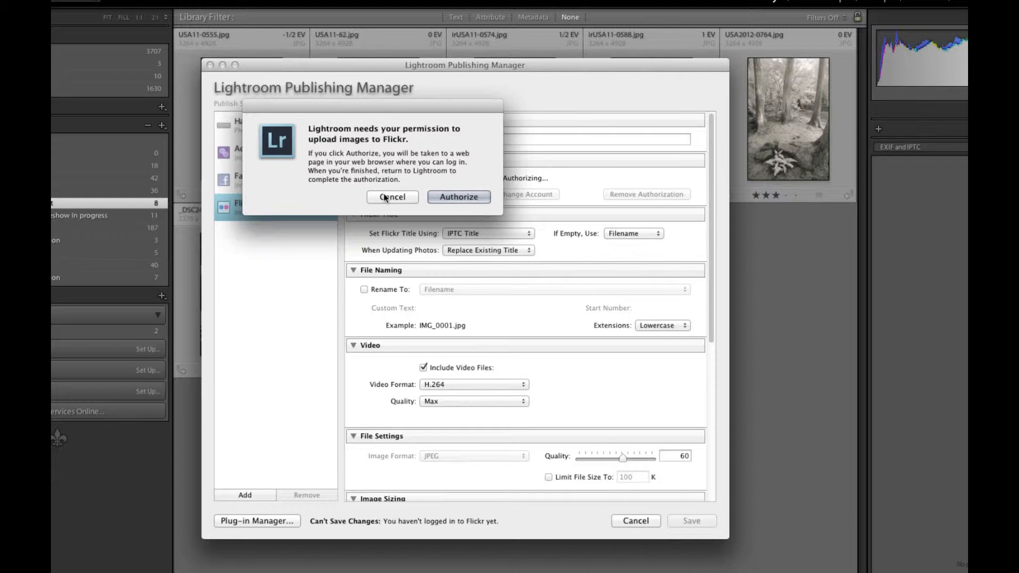
pyautogui.click(444, 195)
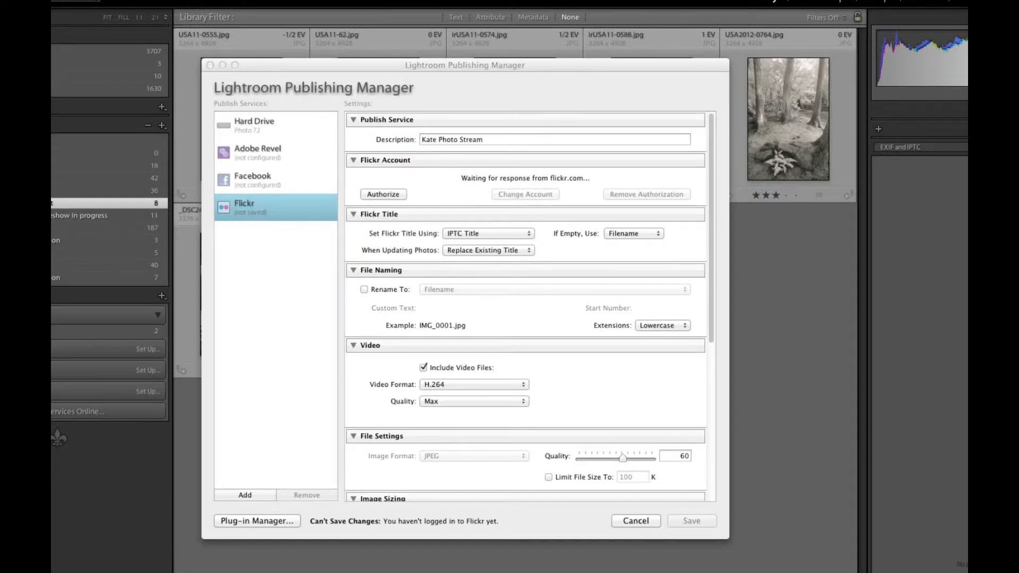
pyautogui.moveTo(1016, 159); pyautogui.dragTo(154, 14)
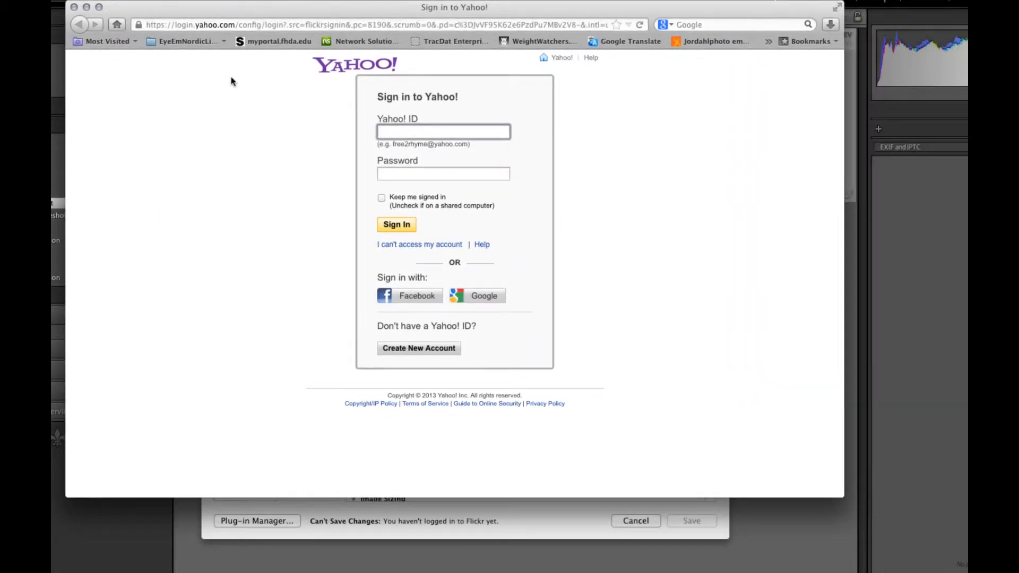
# Sign in to Yahoo with the account's Yahoo ID and its stored password
pyautogui.write('kp')
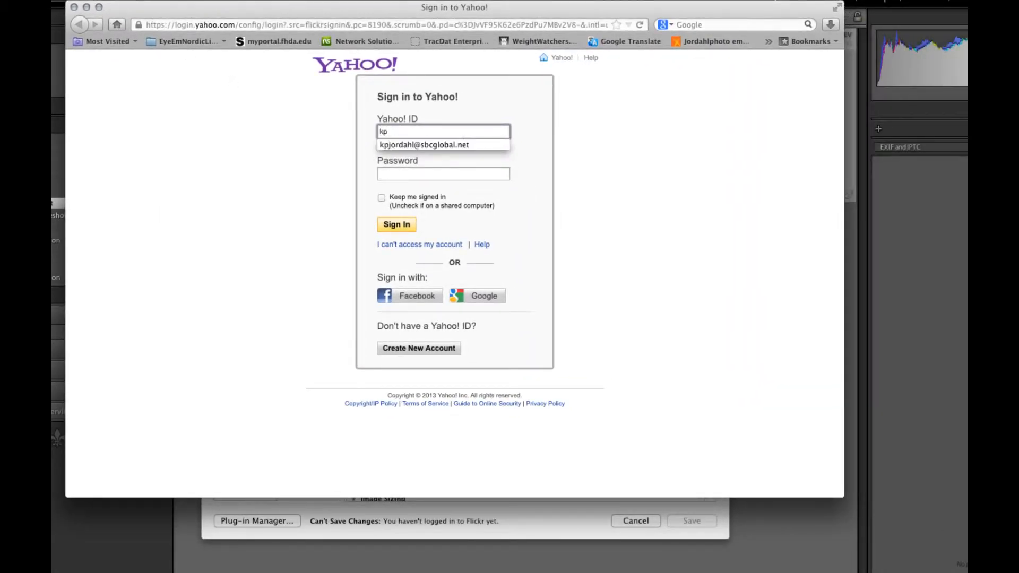
pyautogui.press('Left')
pyautogui.press('Down')
pyautogui.press('Tab')
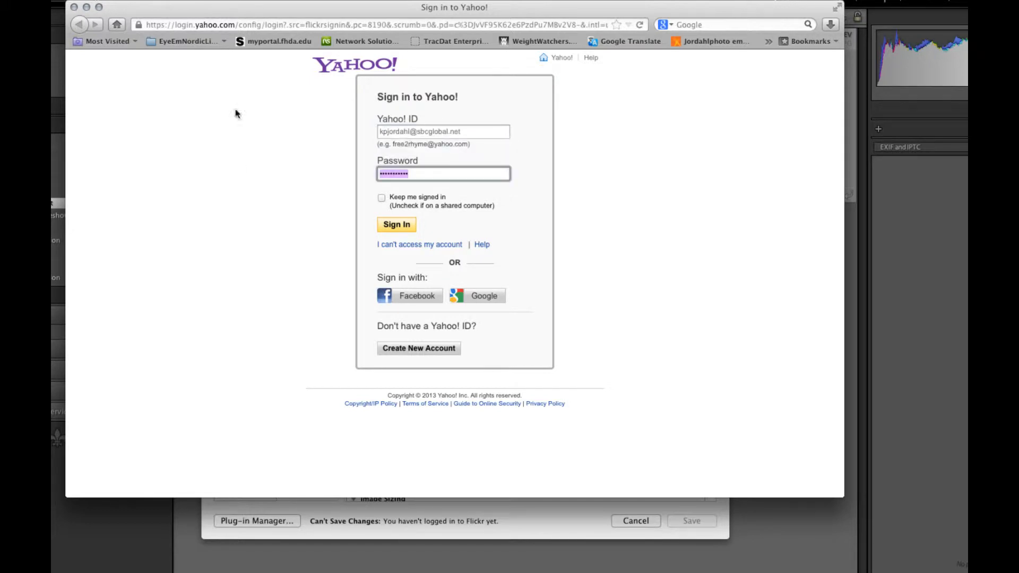
pyautogui.click(393, 224)
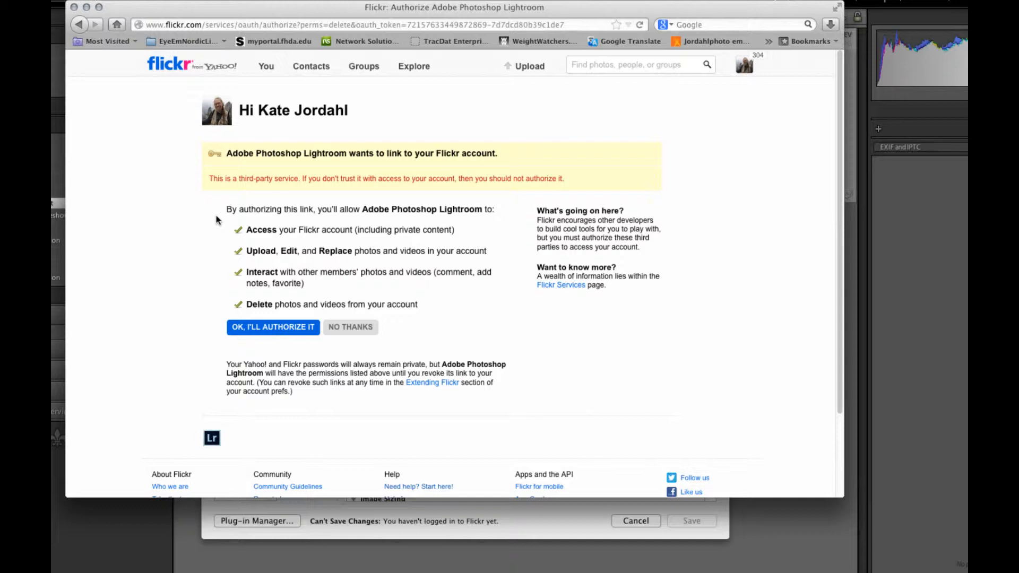
# Authorize Adobe Photoshop Lightroom to link to the Flickr account and complete the authorization back in Lightroom
pyautogui.click(279, 327)
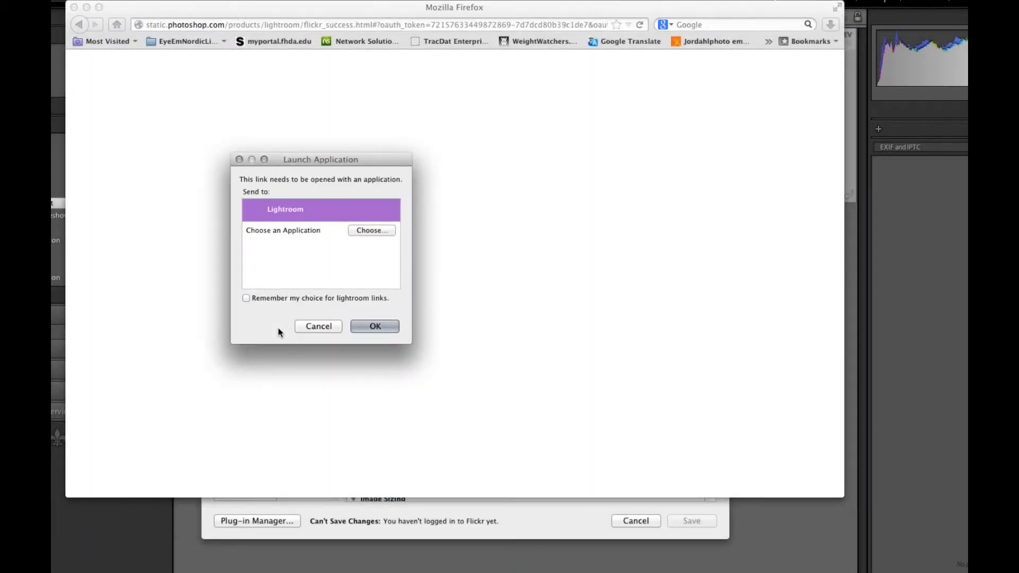
pyautogui.click(375, 327)
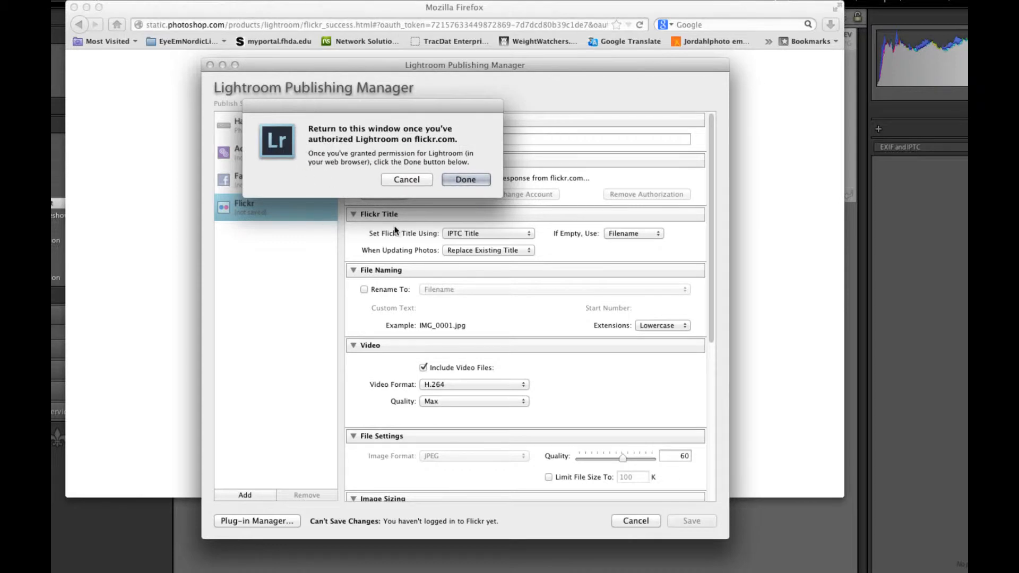
pyautogui.click(462, 179)
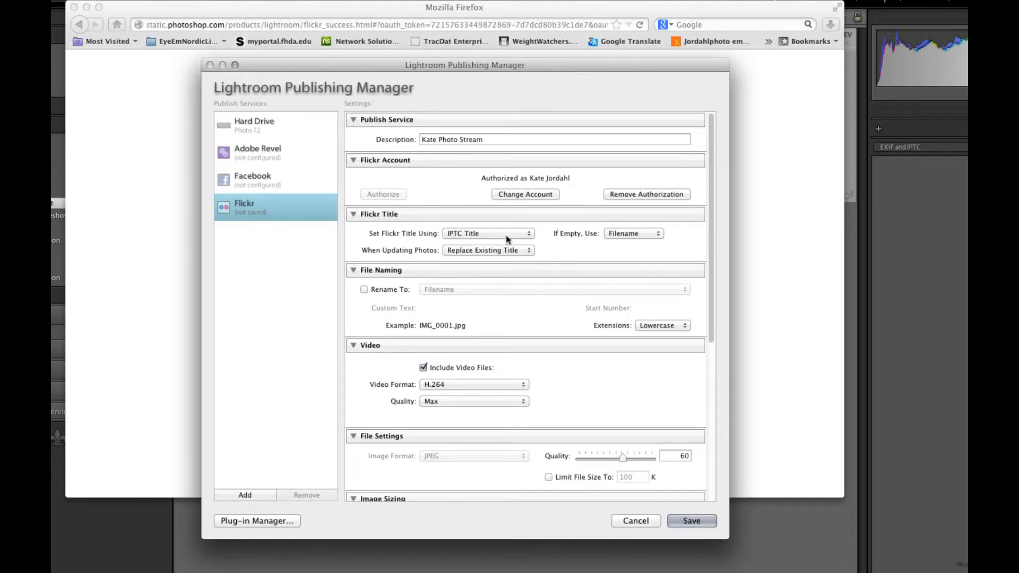
# Keep IPTC Title as the Flickr title source, and set the JPEG quality to 83 with File Naming and Video collapsed
pyautogui.click(527, 233)
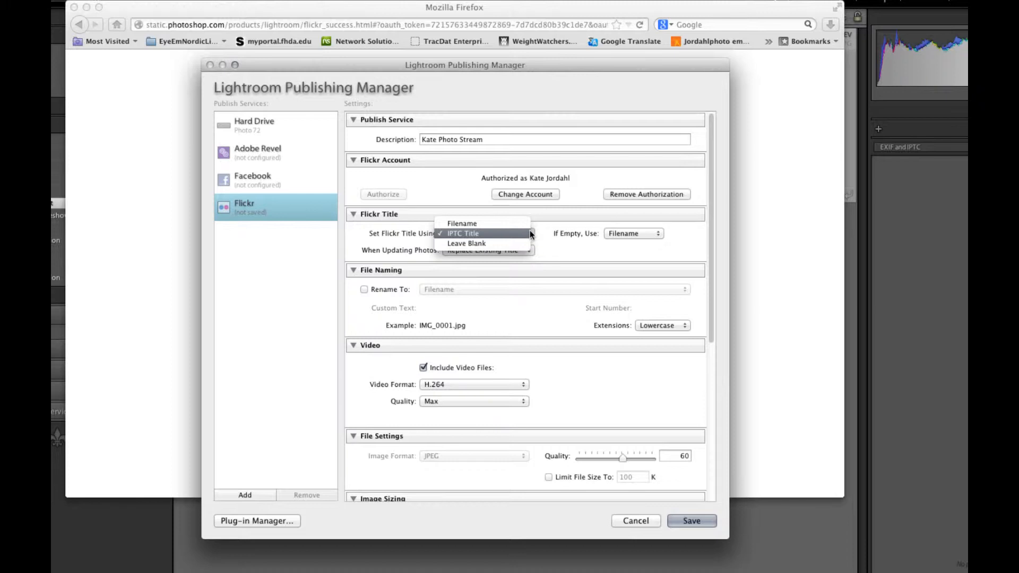
pyautogui.click(530, 233)
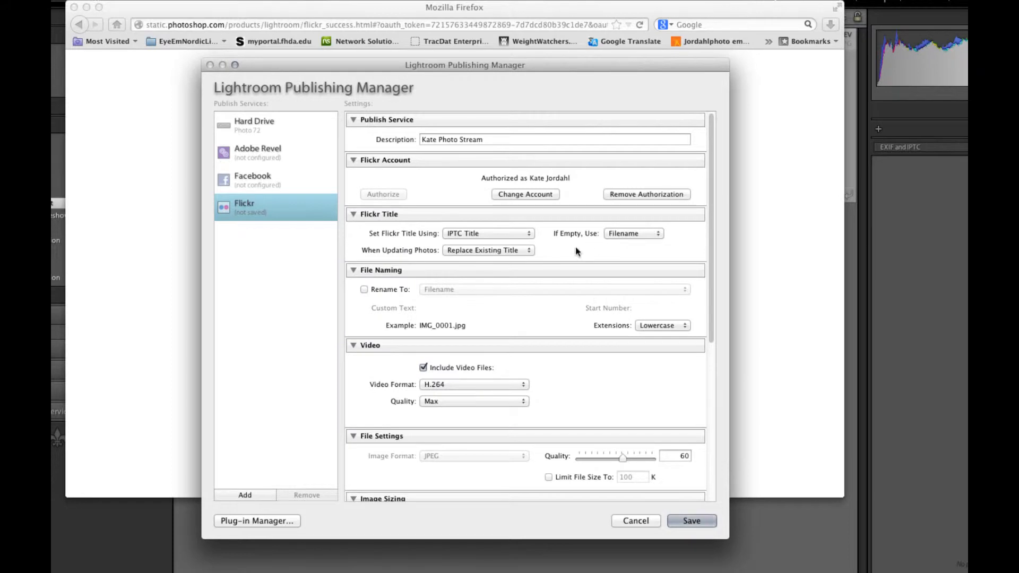
pyautogui.scroll(-3, 575, 246)
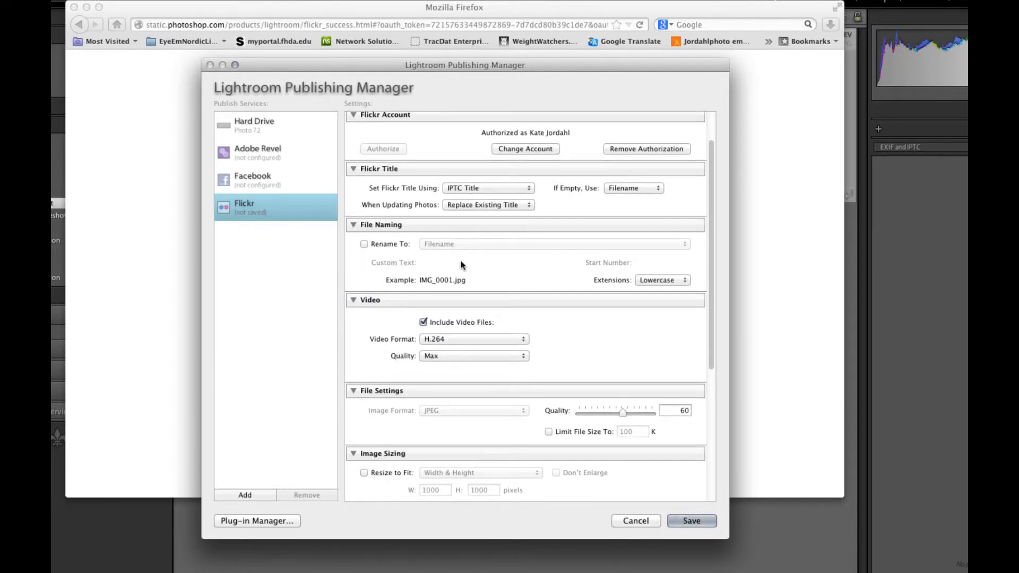
pyautogui.click(354, 228)
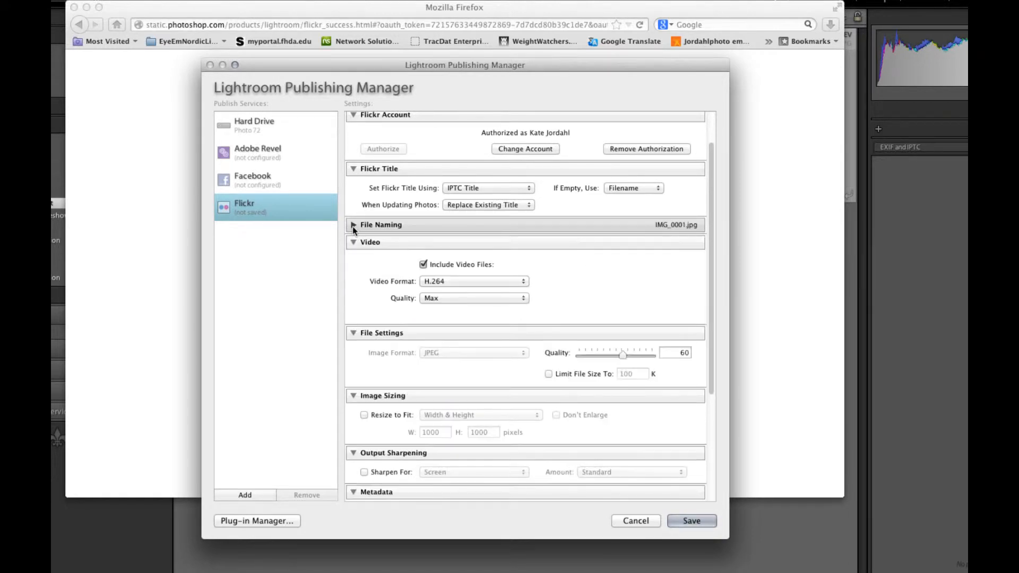
pyautogui.click(352, 242)
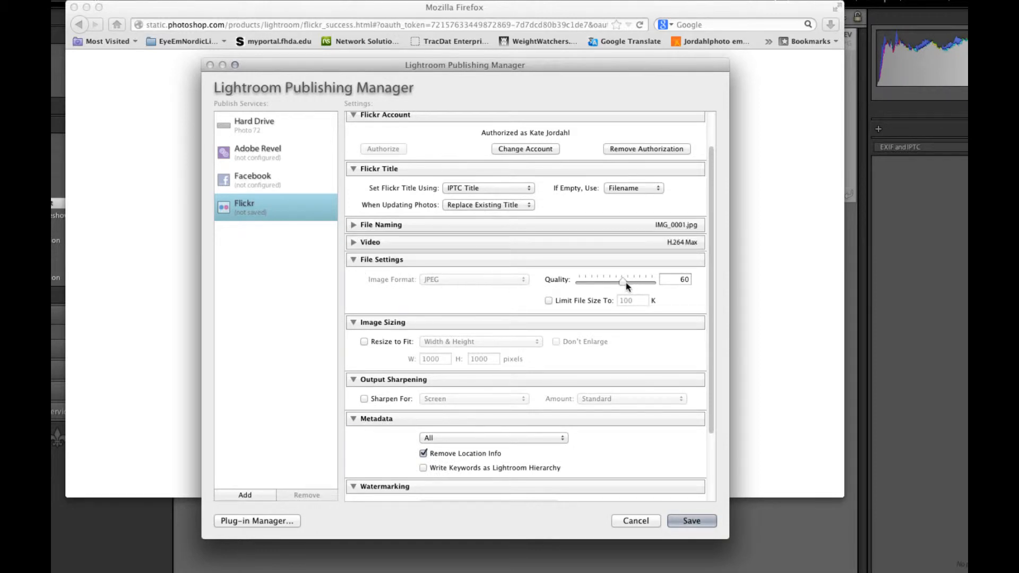
pyautogui.moveTo(623, 285); pyautogui.dragTo(640, 286)
# Enter 1200 by 1200 pixels as the image resize dimensions and leave Resize to Fit switched off
pyautogui.scroll(-2, 385, 286)
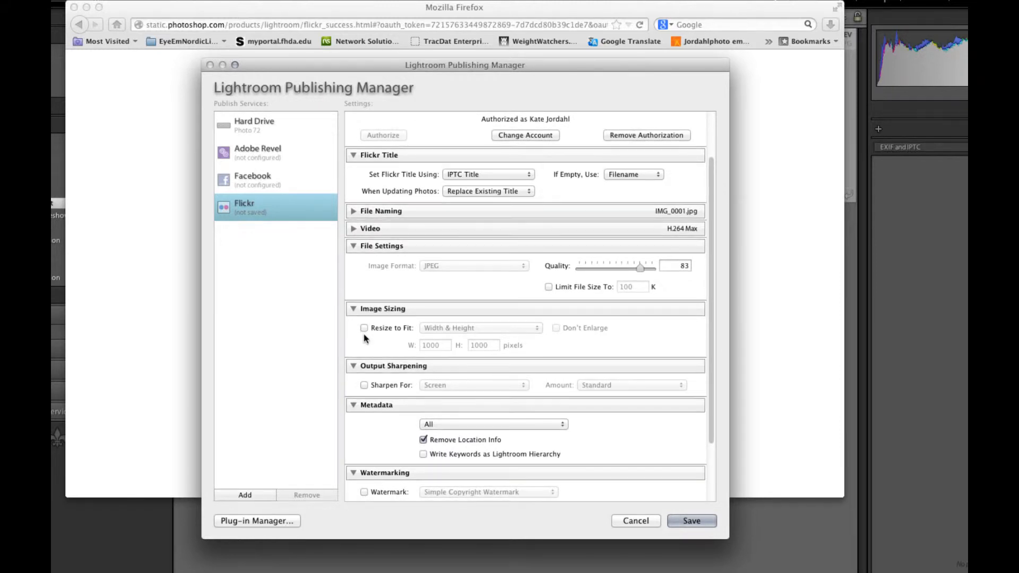
pyautogui.scroll(-3, 364, 335)
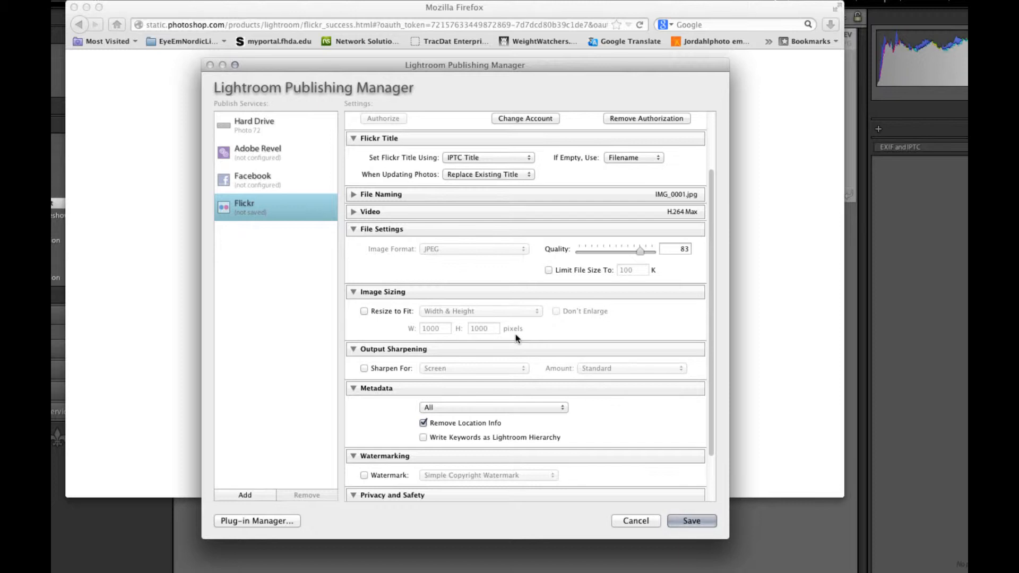
pyautogui.click(364, 312)
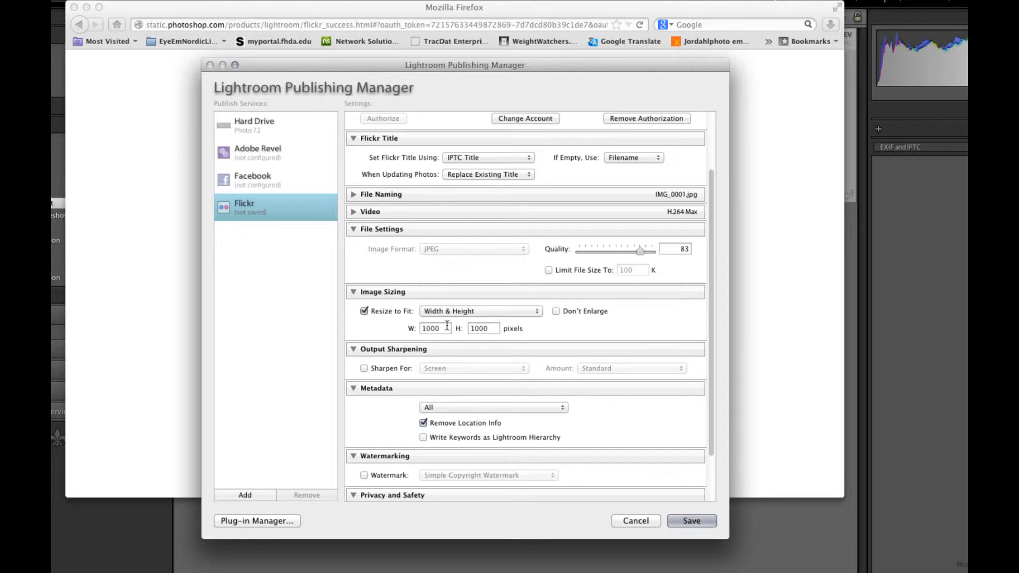
pyautogui.doubleClick(447, 325)
pyautogui.write('1200')
pyautogui.press('Tab')
pyautogui.write('1200')
pyautogui.click(364, 311)
# Collapse the Output Sharpening, Metadata and Watermarking settings and save the Flickr publish service
pyautogui.scroll(-1, 359, 325)
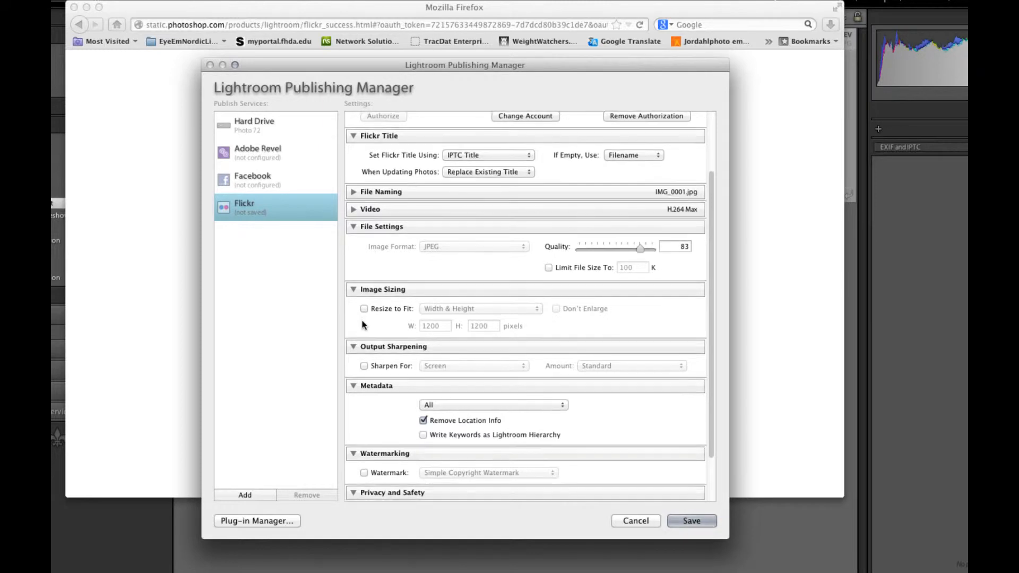
pyautogui.click(354, 337)
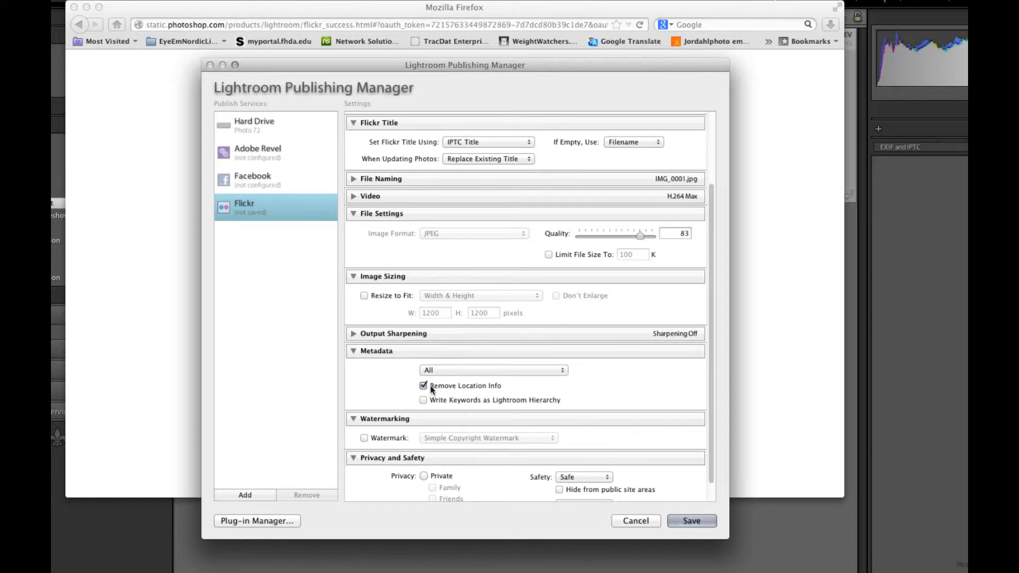
pyautogui.click(354, 352)
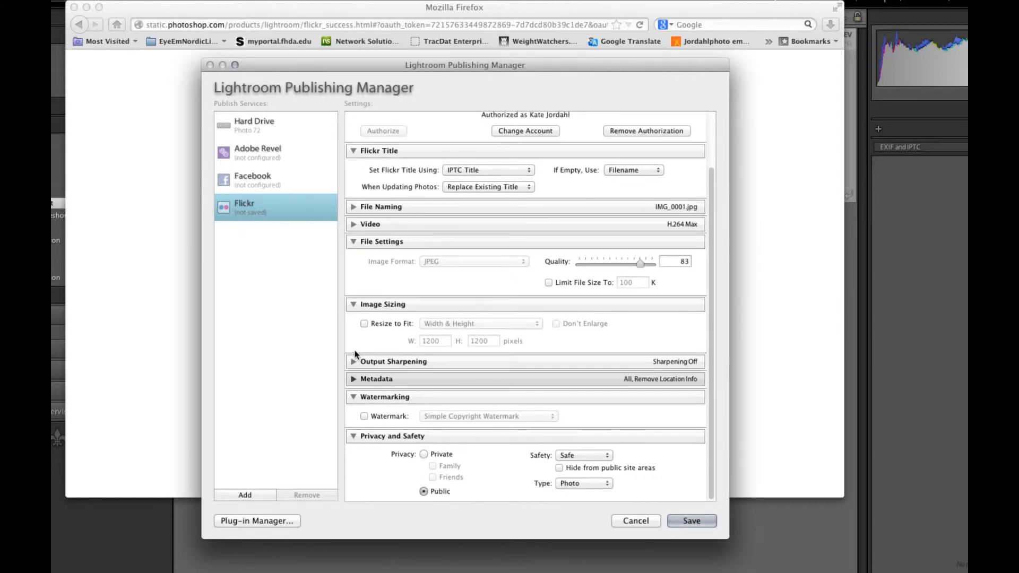
pyautogui.click(353, 397)
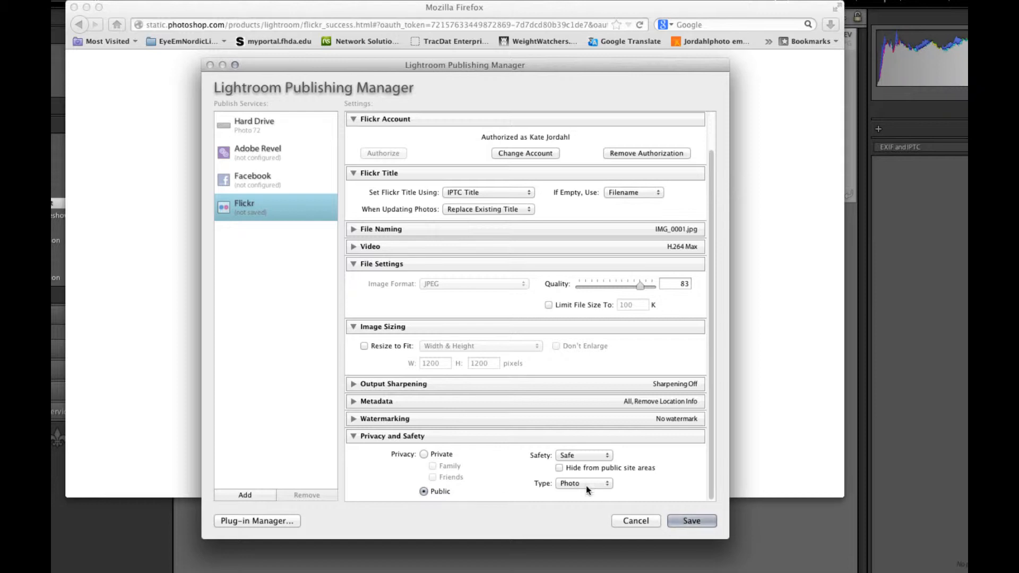
pyautogui.click(682, 522)
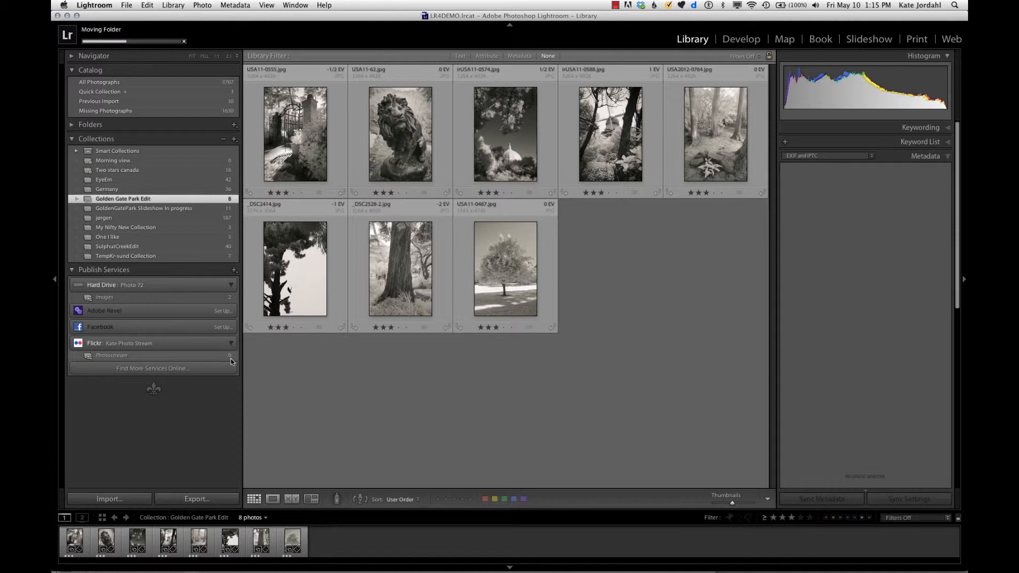
# Open the gate photo USA11-0555.jpg in Loupe view and check its keyword tags
pyautogui.click(292, 147)
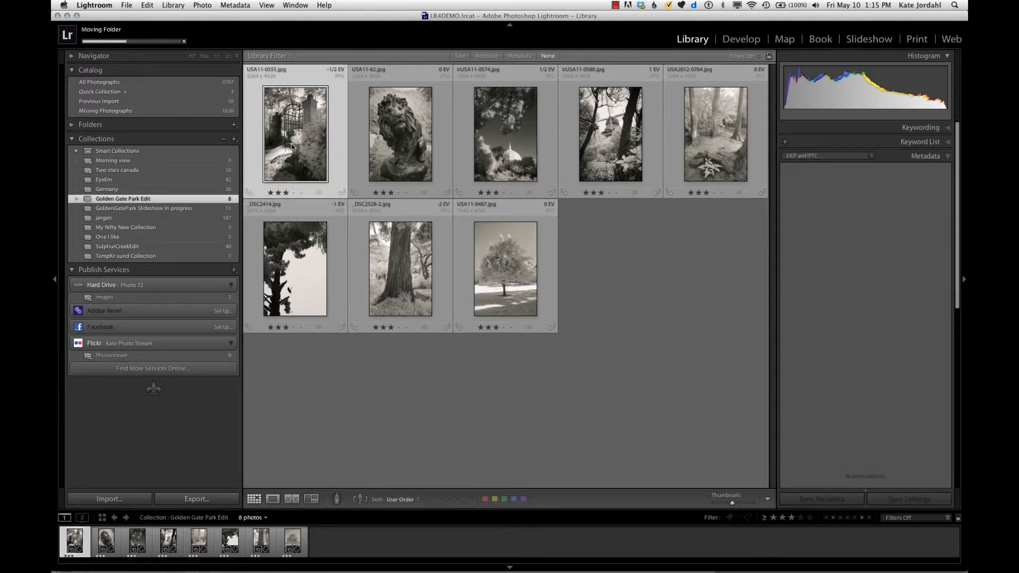
pyautogui.press('e')
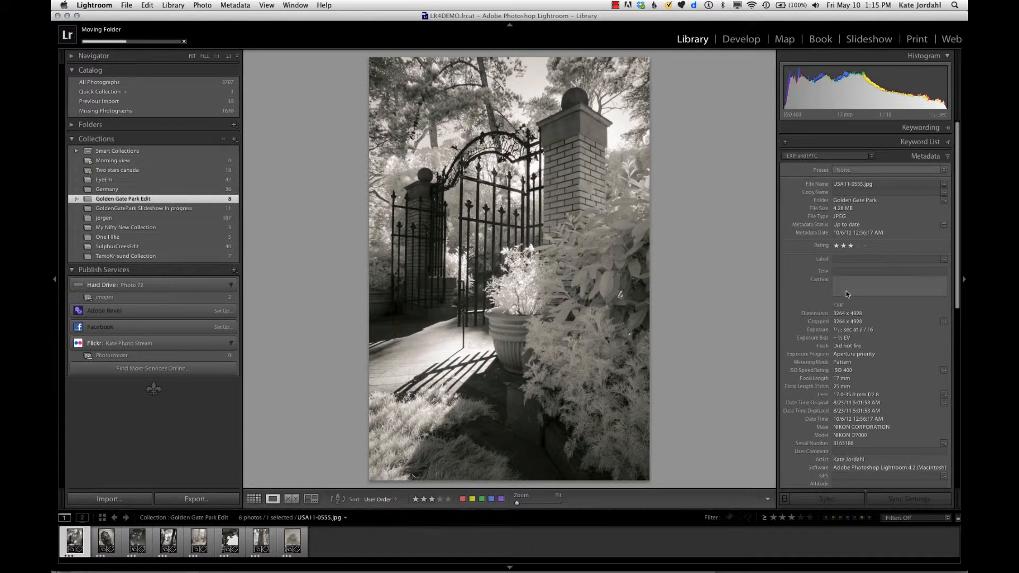
pyautogui.click(948, 128)
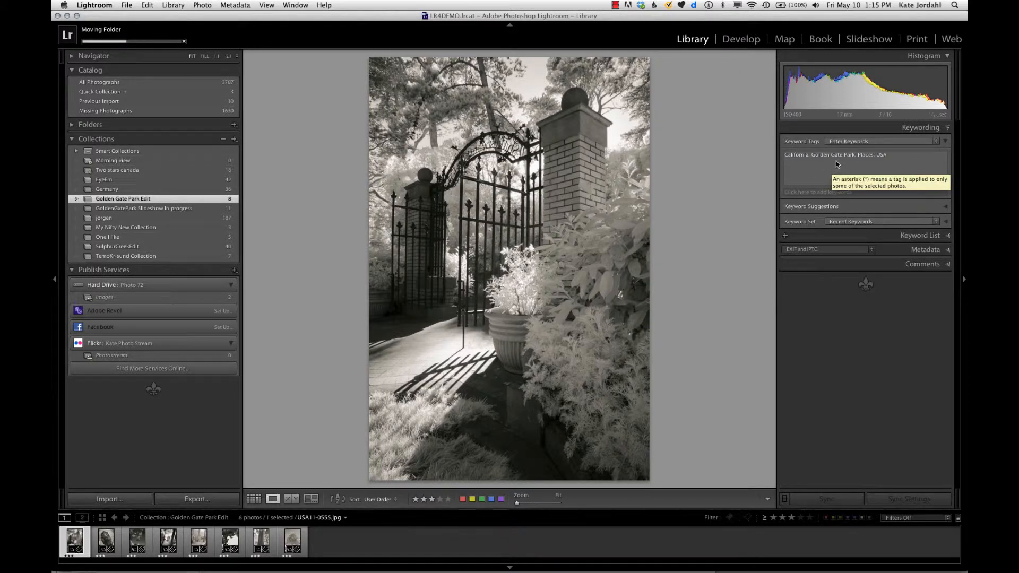
pyautogui.click(948, 129)
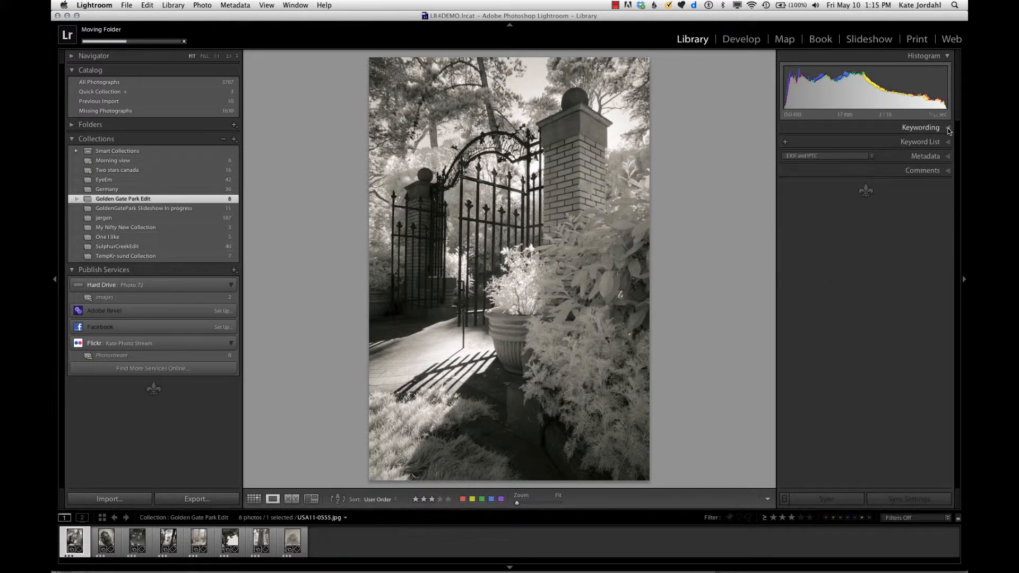
# Give the gate photo the title "Gate, Golden Gate Park" and the caption 'From "The Secret Garden" Project'
pyautogui.click(948, 156)
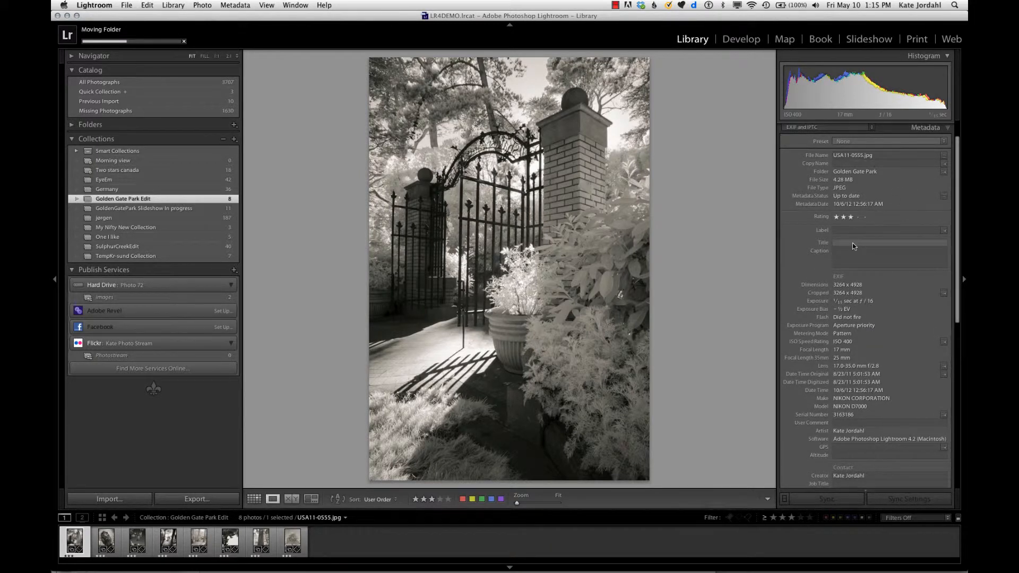
pyautogui.click(852, 244)
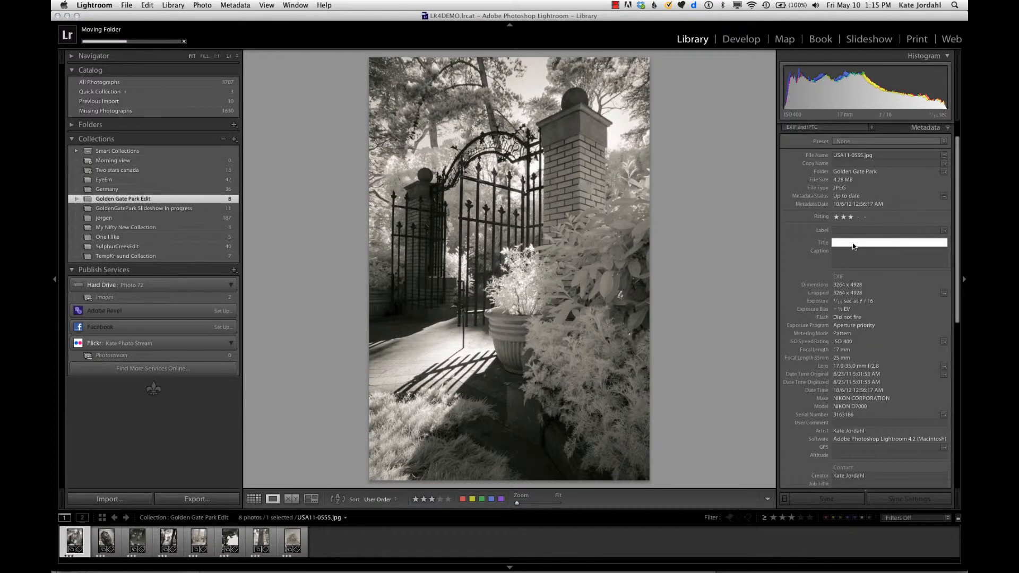
pyautogui.write('Gate, Golden Gate Park')
pyautogui.press('Tab')
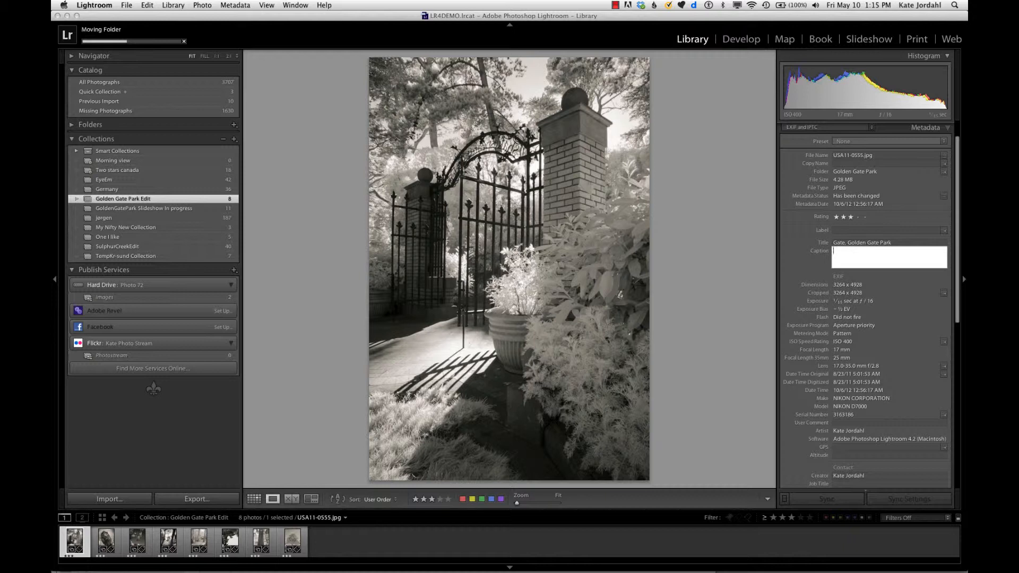
pyautogui.write('From "The Secret Garden" Project')
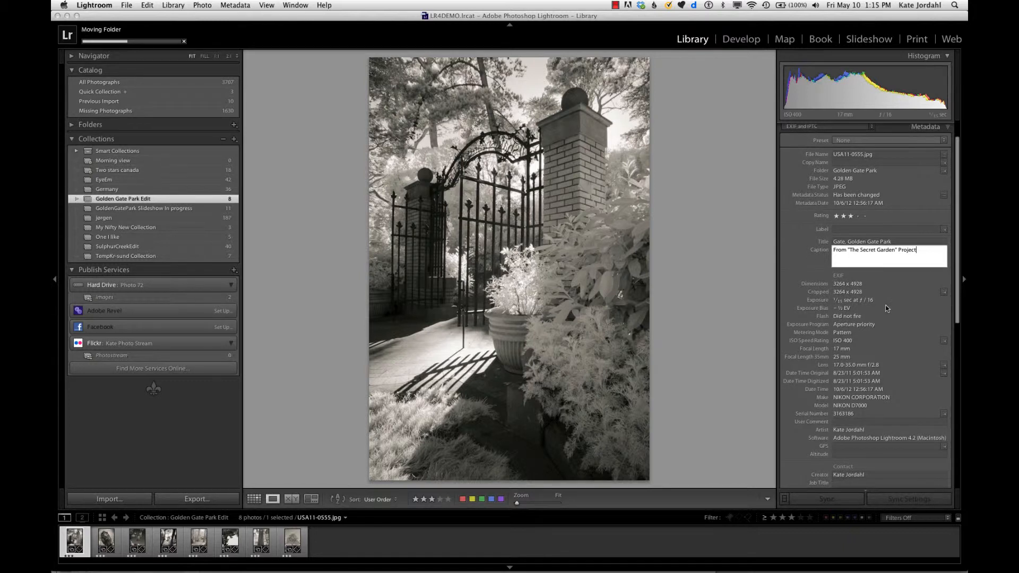
pyautogui.click(708, 275)
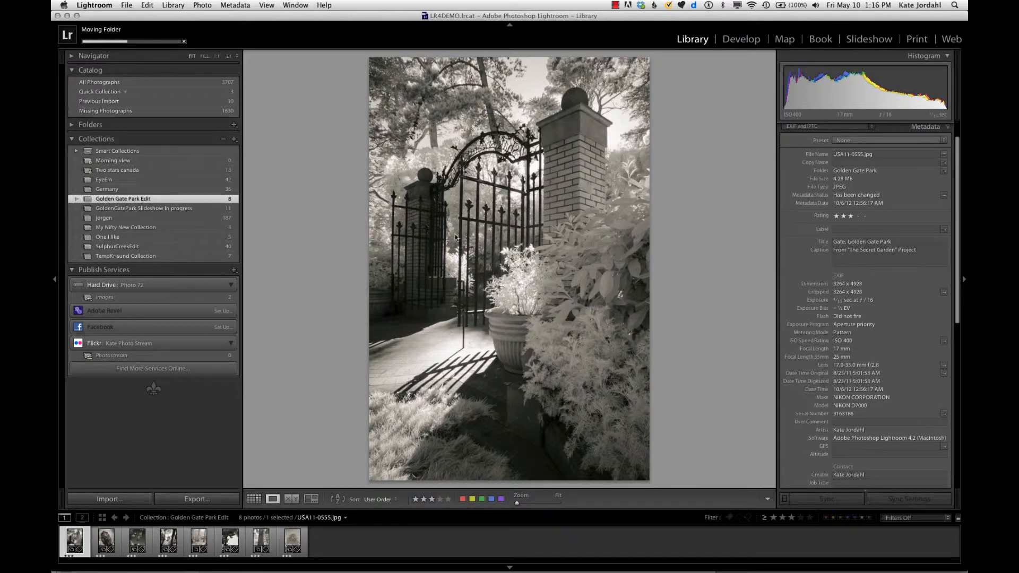
# Return to Grid view and add the gate photo to the Flickr Photostream
pyautogui.press('g')
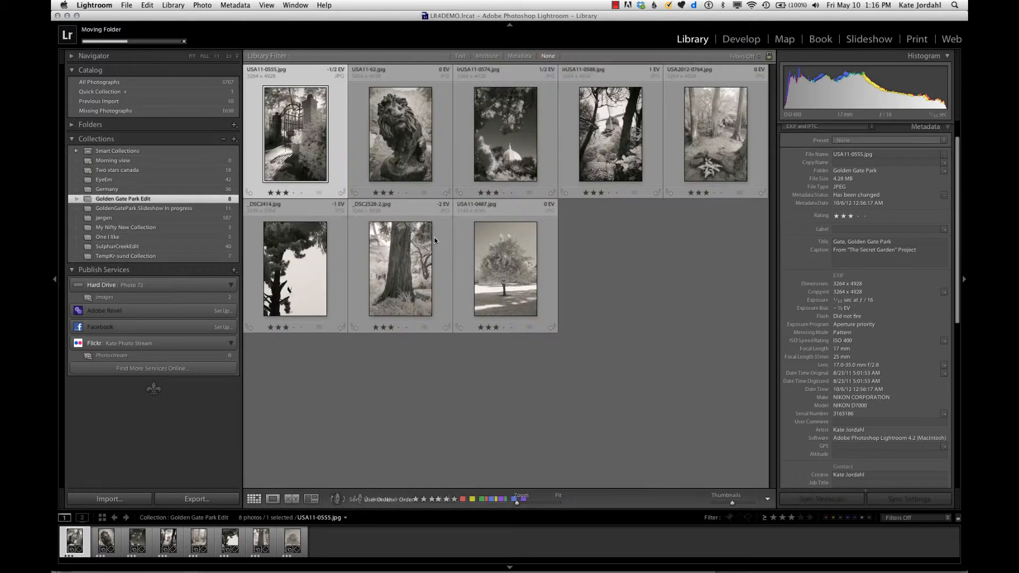
pyautogui.moveTo(295, 132); pyautogui.dragTo(176, 357)
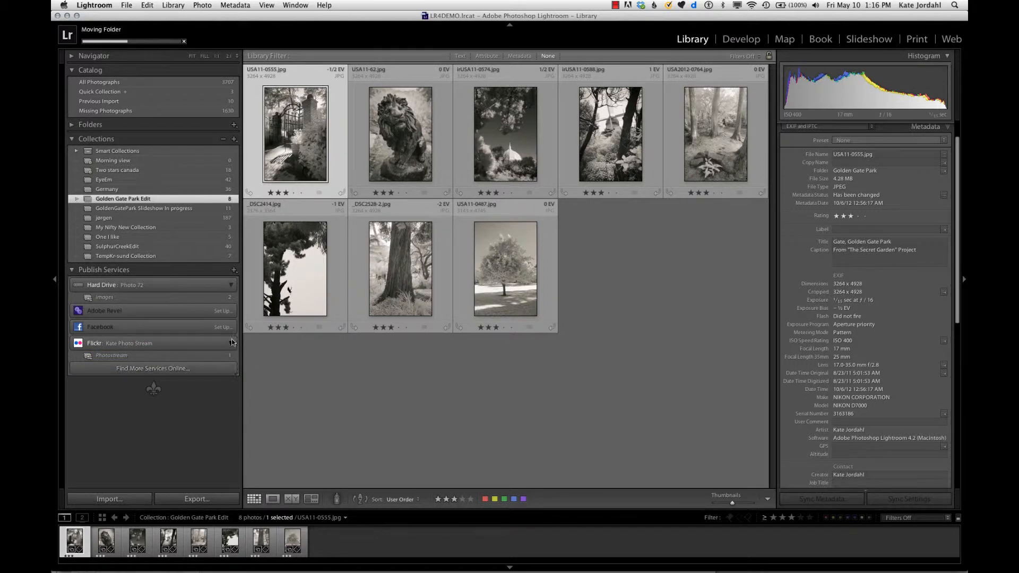
# Open the Flickr service's Photostream collection and publish the gate photo
pyautogui.click(105, 356)
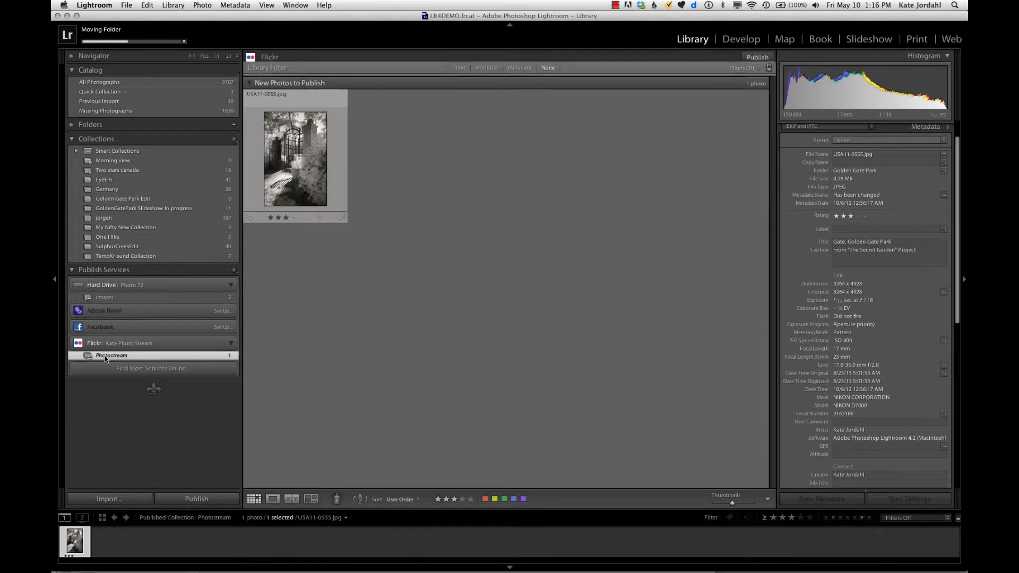
pyautogui.click(196, 498)
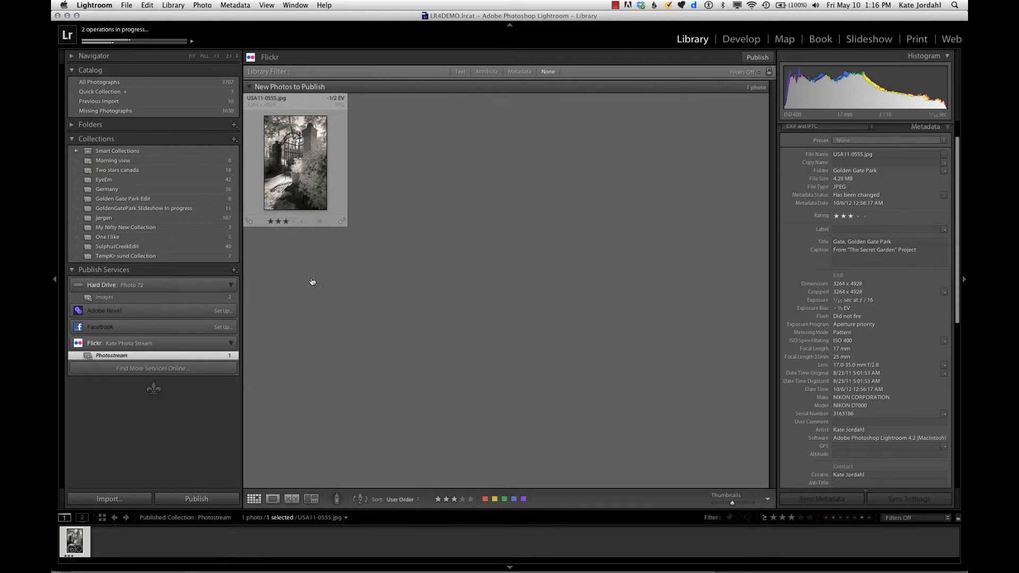
# Switch to Firefox, go to flickr.com and open your photostream page, moving the browser window up
pyautogui.press('super+Tab')
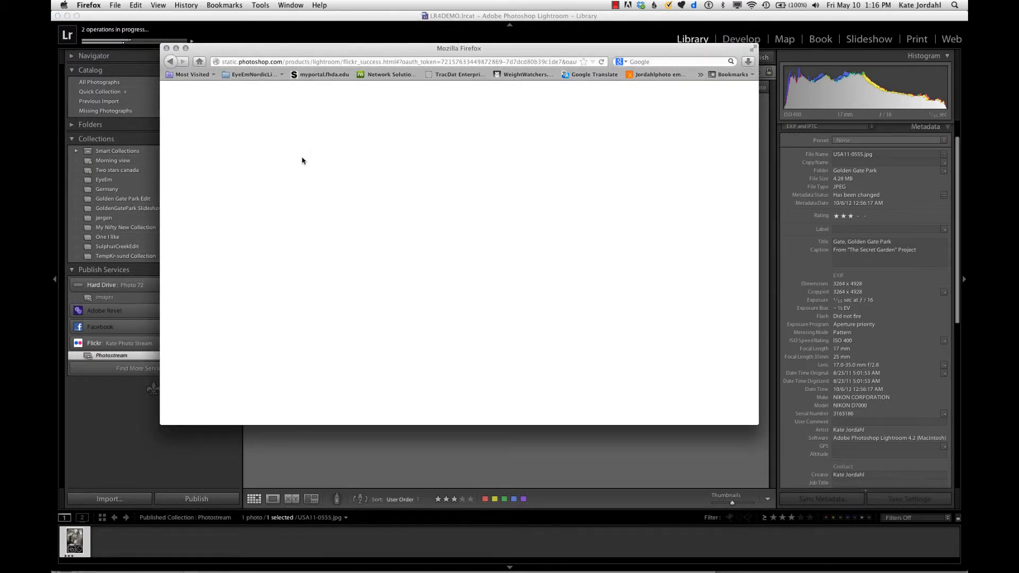
pyautogui.press('super+l')
pyautogui.write('flickr.com')
pyautogui.press('Return')
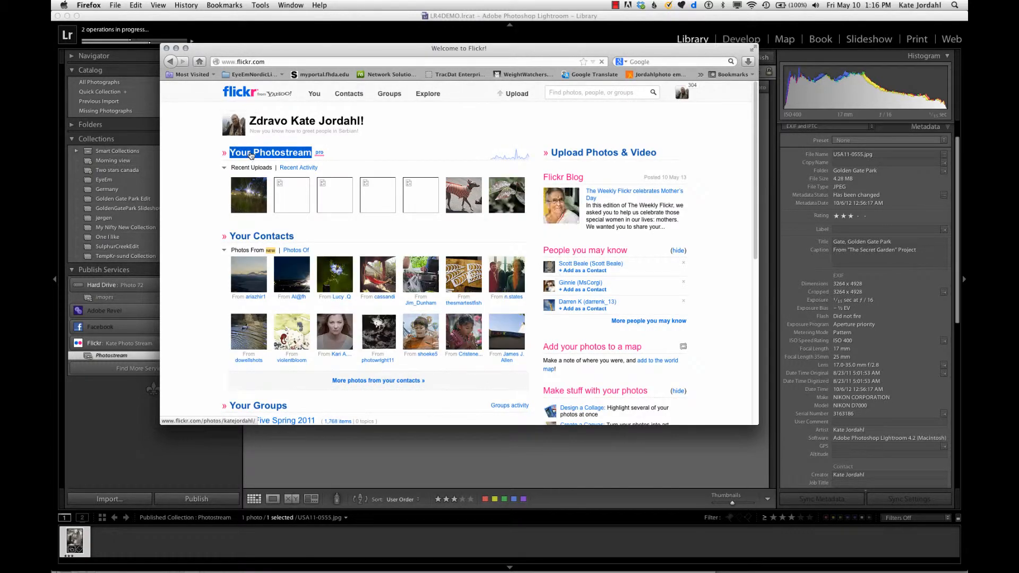
pyautogui.click(251, 154)
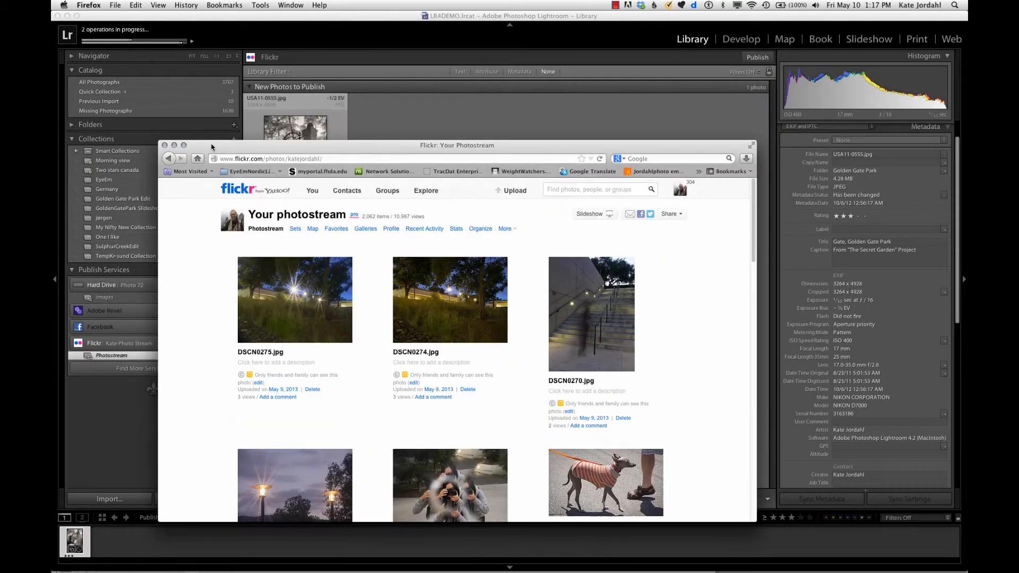
pyautogui.moveTo(212, 147); pyautogui.dragTo(202, 51)
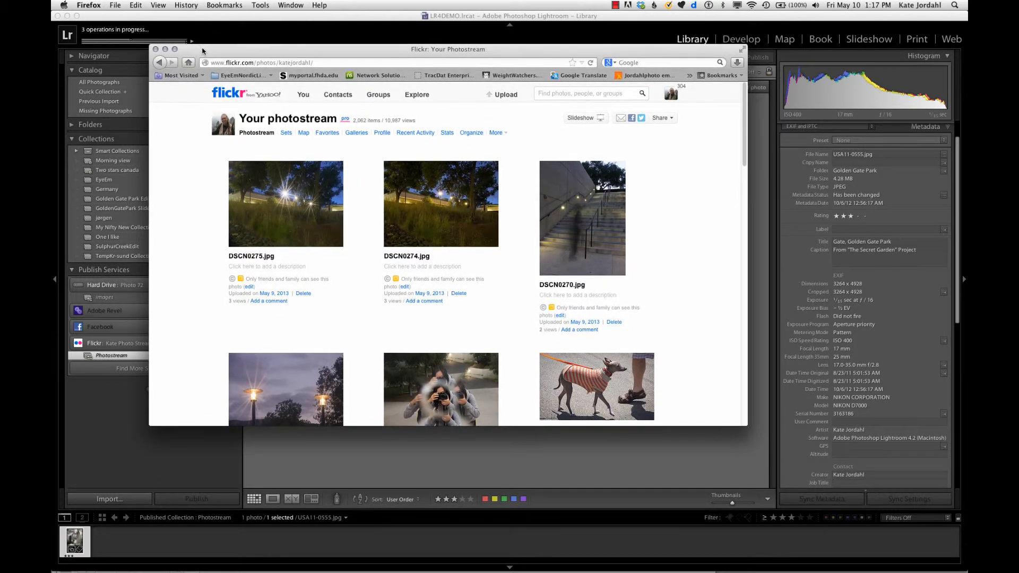
# Reload the photostream, enlarge the browser window and open the gate photo's page to check its title, caption and tags
pyautogui.press('super+r')
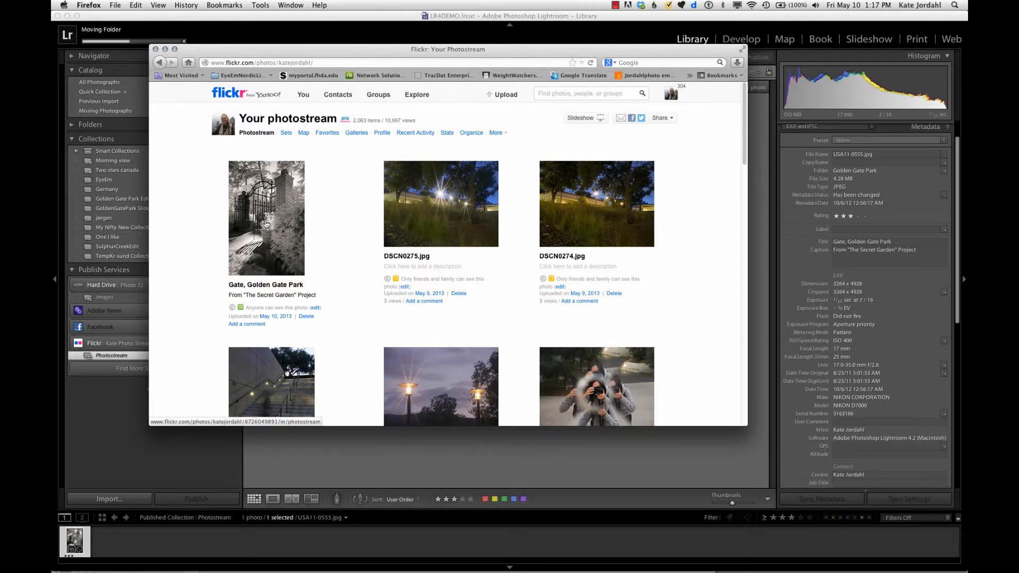
pyautogui.click(174, 49)
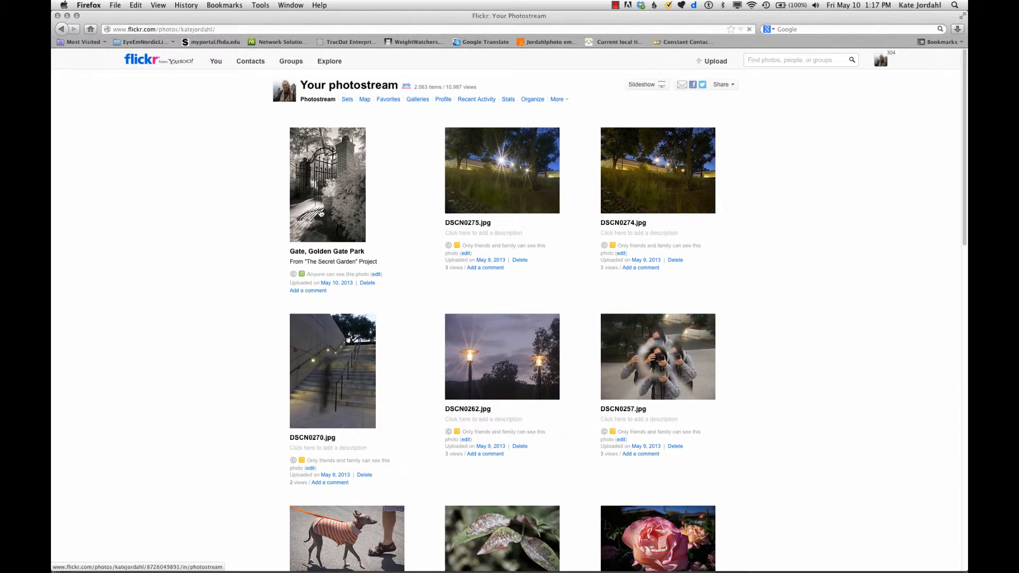
pyautogui.click(320, 213)
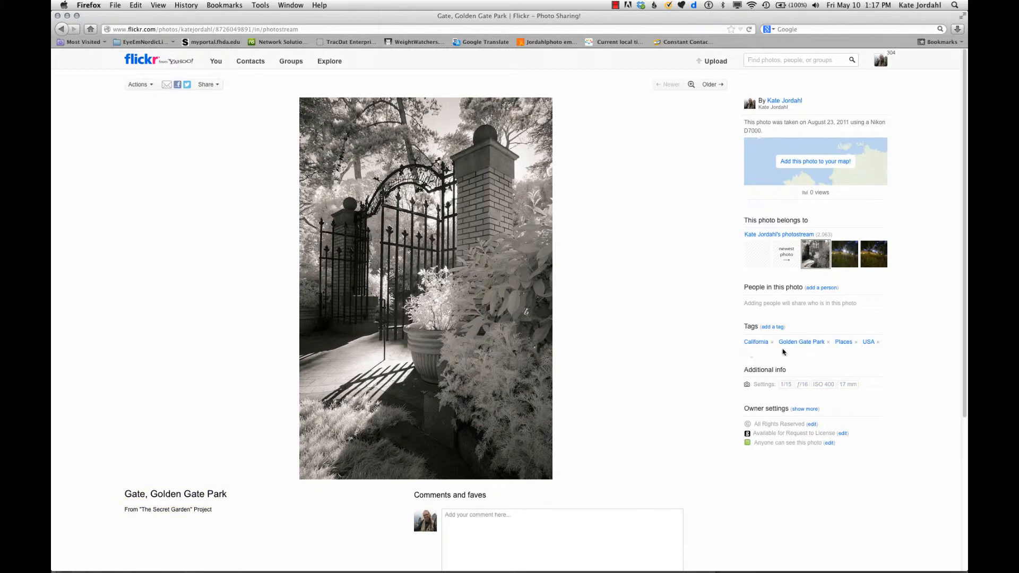
pyautogui.moveTo(876, 348)
# Switch to Lightroom and split tone the gate photo in Develop: highlights hue 245, saturation 55; shadows hue 227, saturation 27
pyautogui.press('cmd+Tab')
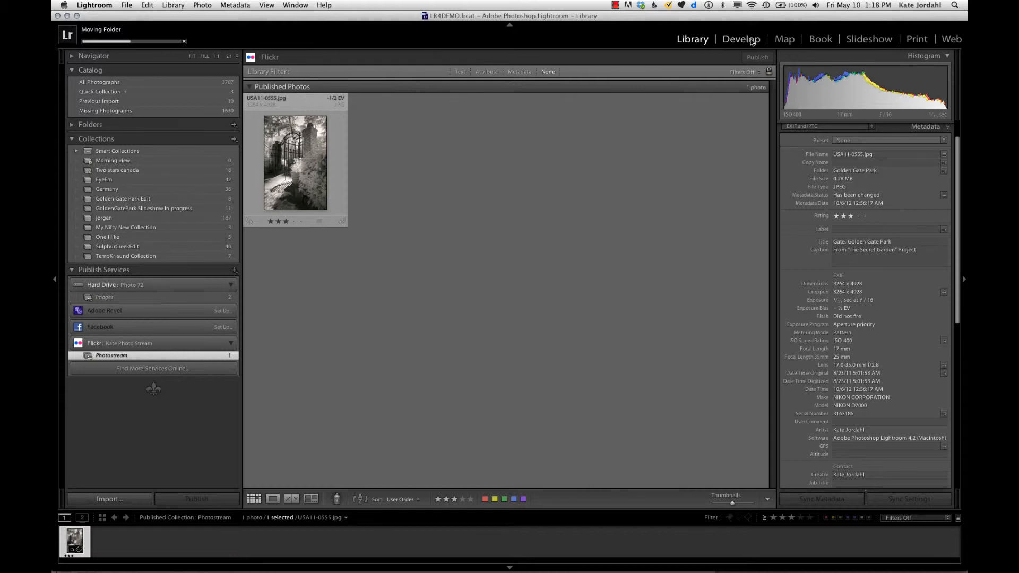
pyautogui.click(751, 42)
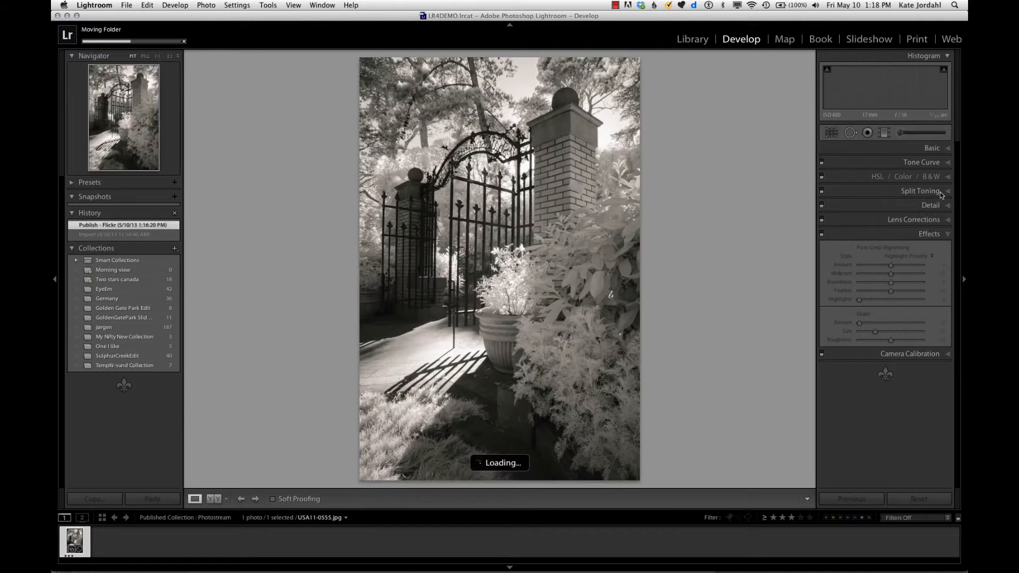
pyautogui.click(947, 194)
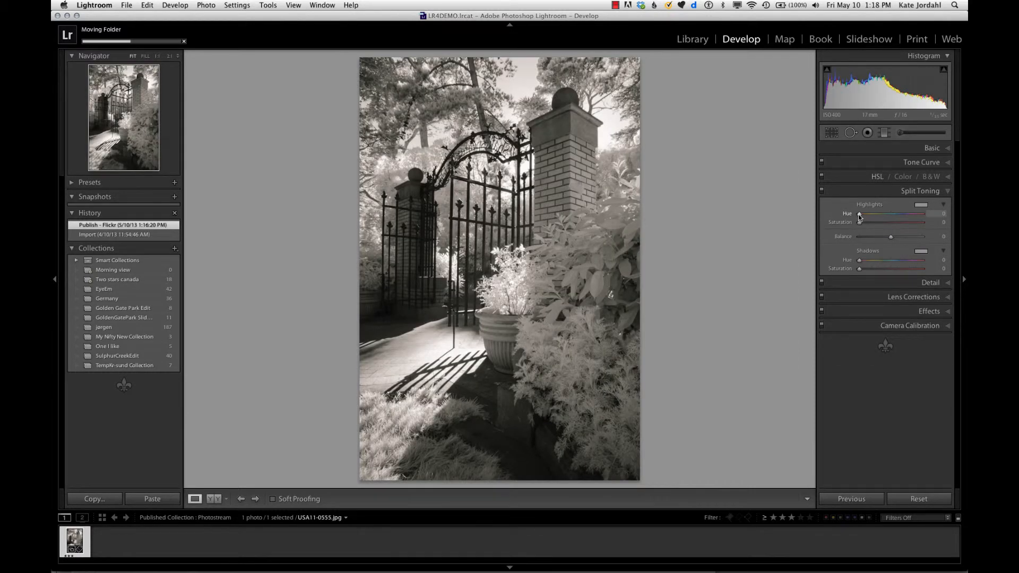
pyautogui.moveTo(859, 214); pyautogui.dragTo(894, 223)
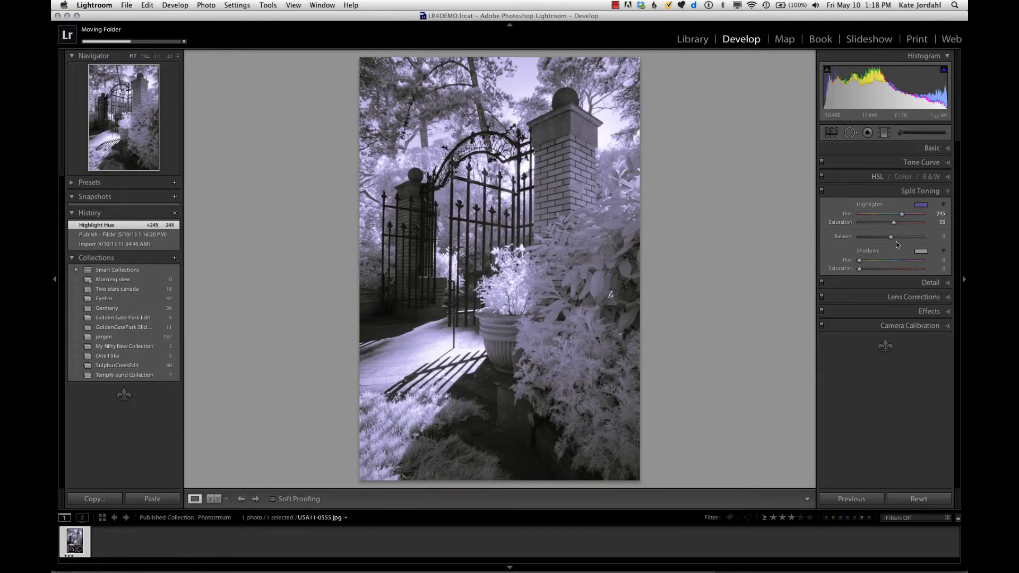
pyautogui.moveTo(860, 259); pyautogui.dragTo(899, 261)
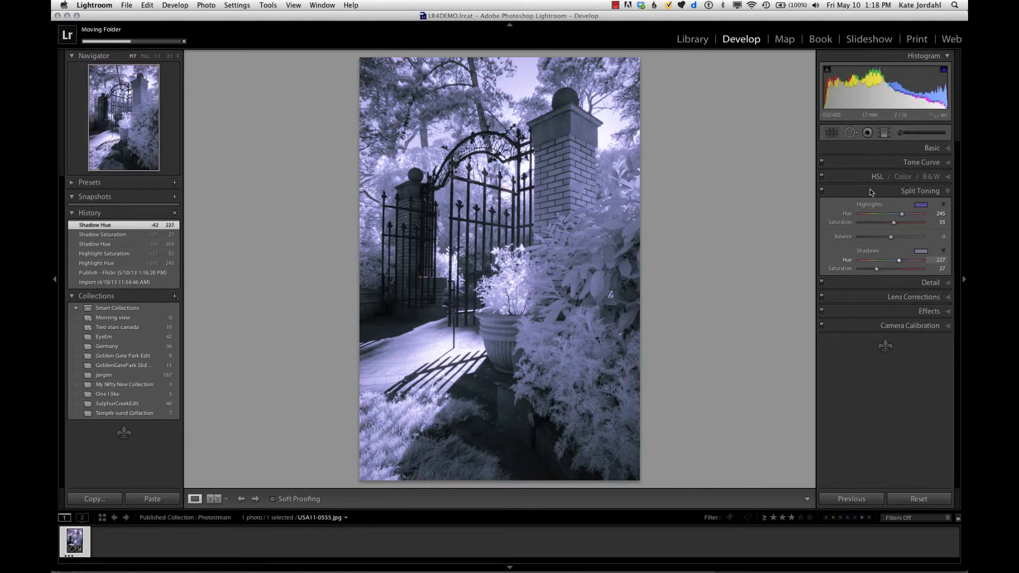
# Return to the Library and republish the split-toned gate photo to the Flickr Photostream
pyautogui.click(688, 43)
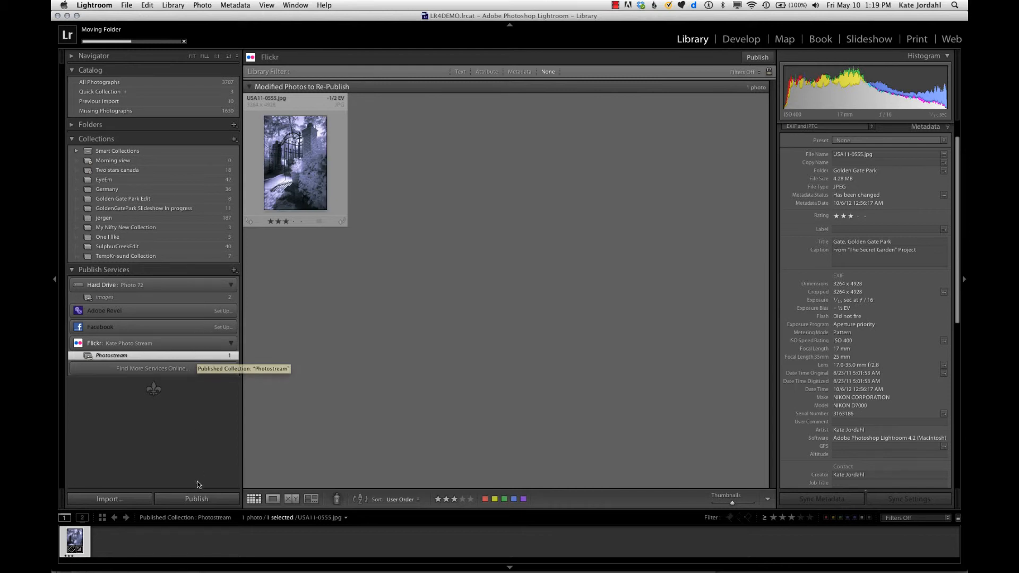
pyautogui.click(203, 501)
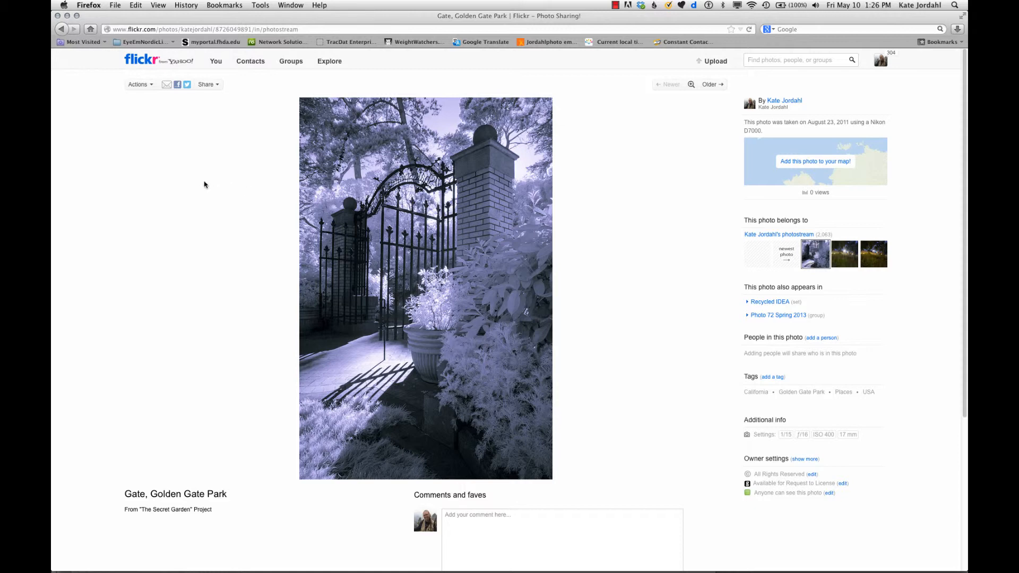
# In Lightroom, revert the gate photo to its 1:16:20 PM Flickr publish history state and republish it to the Photostream
pyautogui.press('super+Tab')
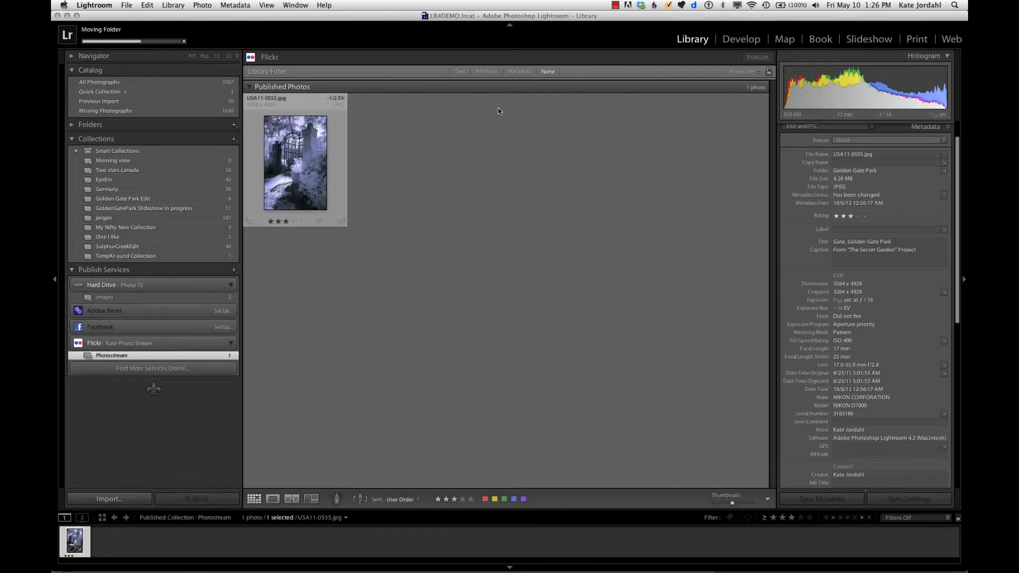
pyautogui.click(741, 40)
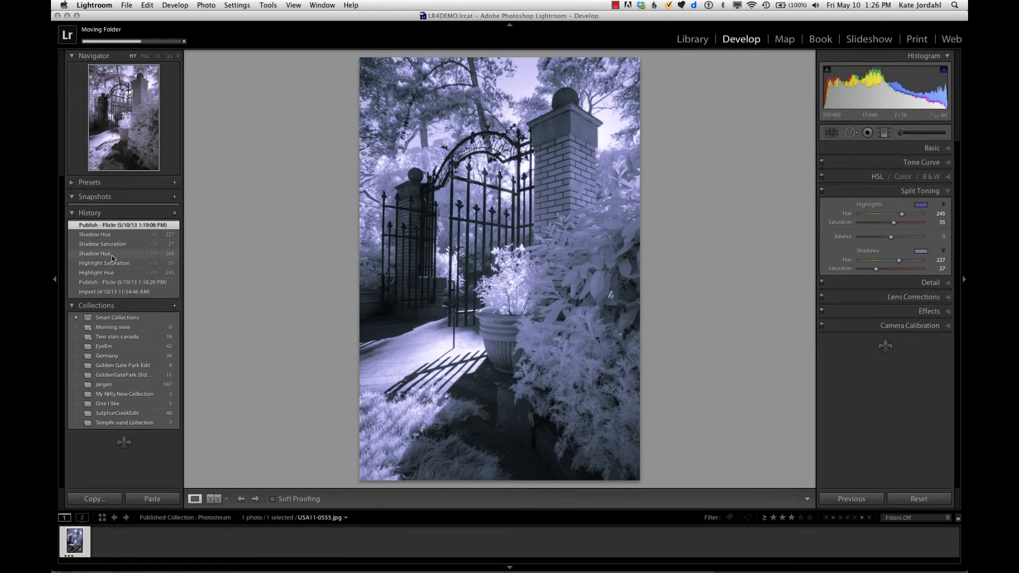
pyautogui.click(113, 283)
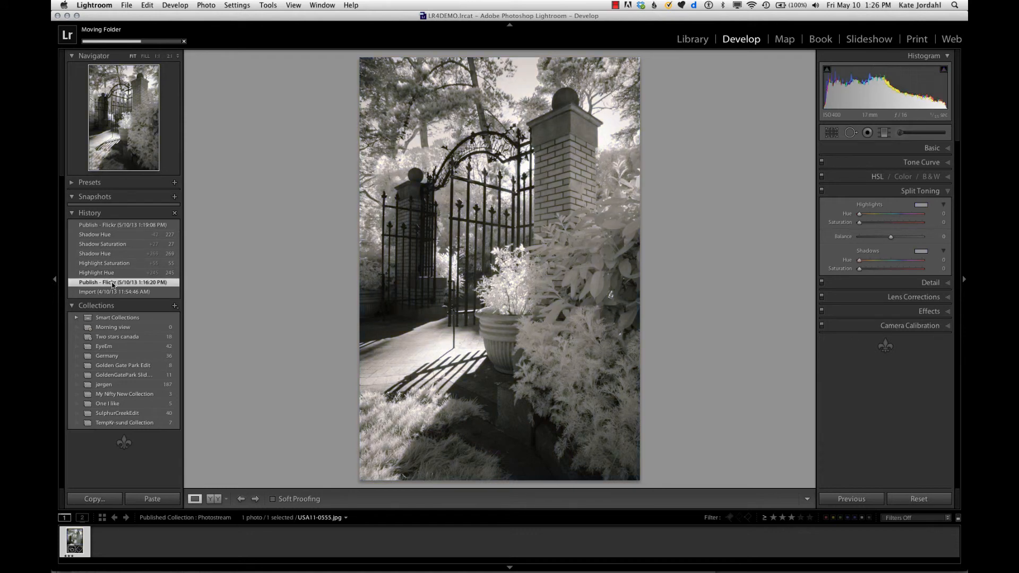
pyautogui.click(694, 40)
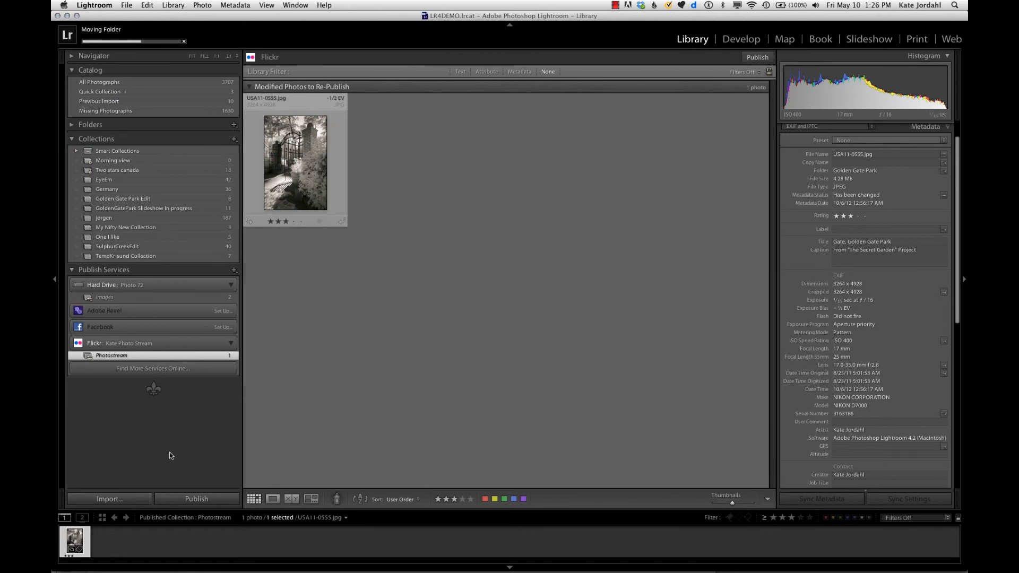
pyautogui.click(196, 498)
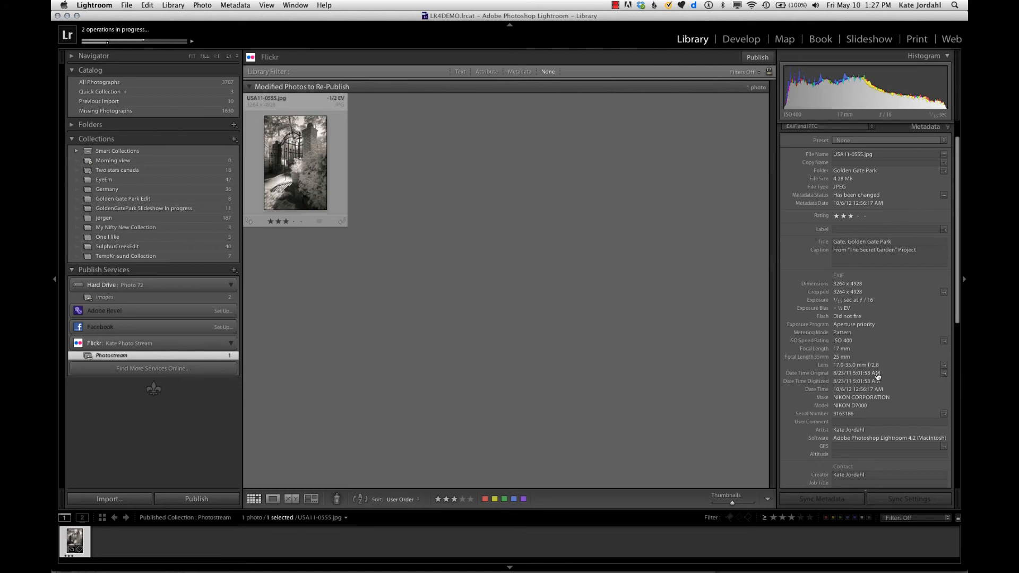
# Look through the rest of the gate photo's metadata and expand its Flickr comments section
pyautogui.scroll(-10, 877, 373)
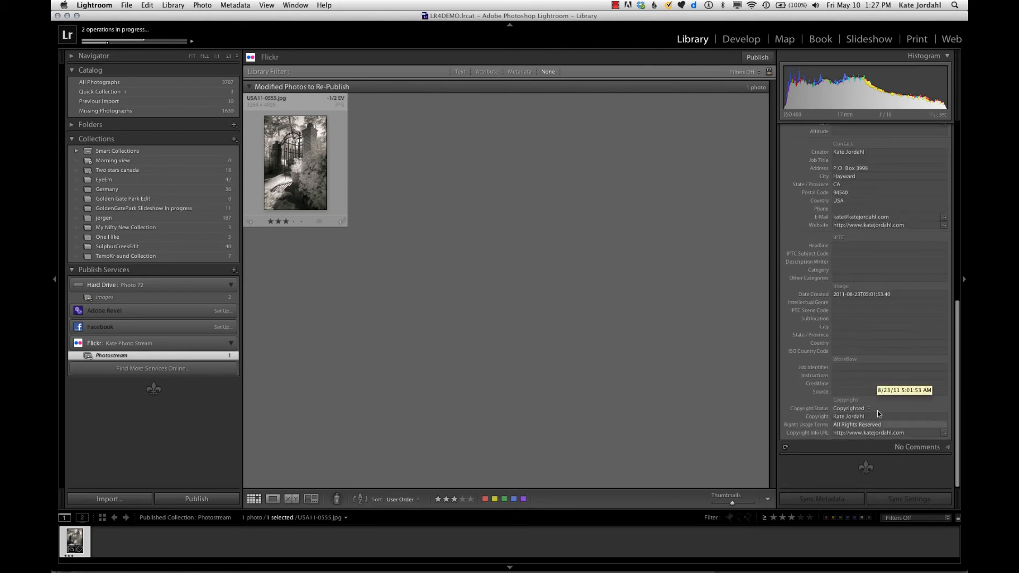
pyautogui.click(946, 449)
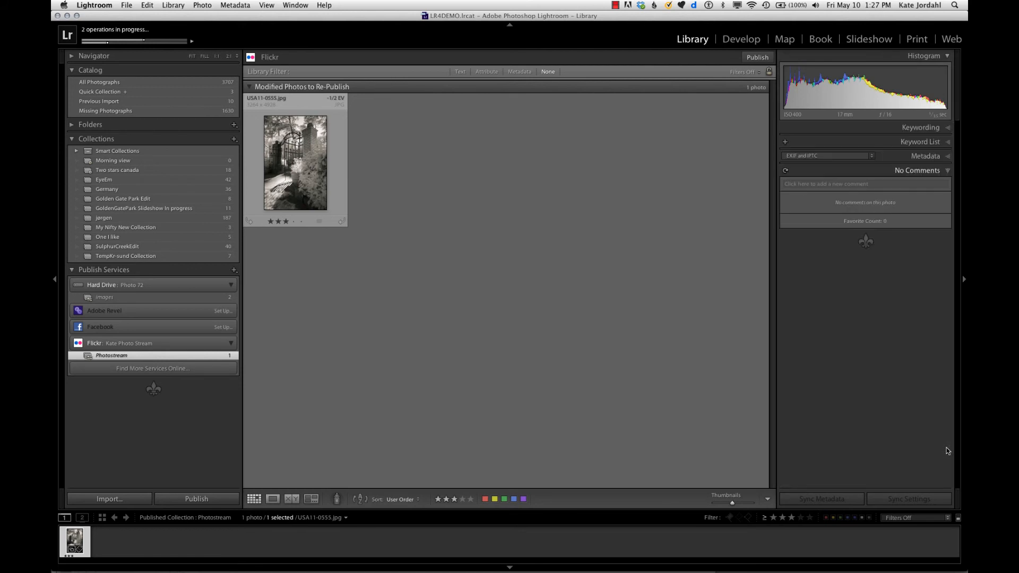